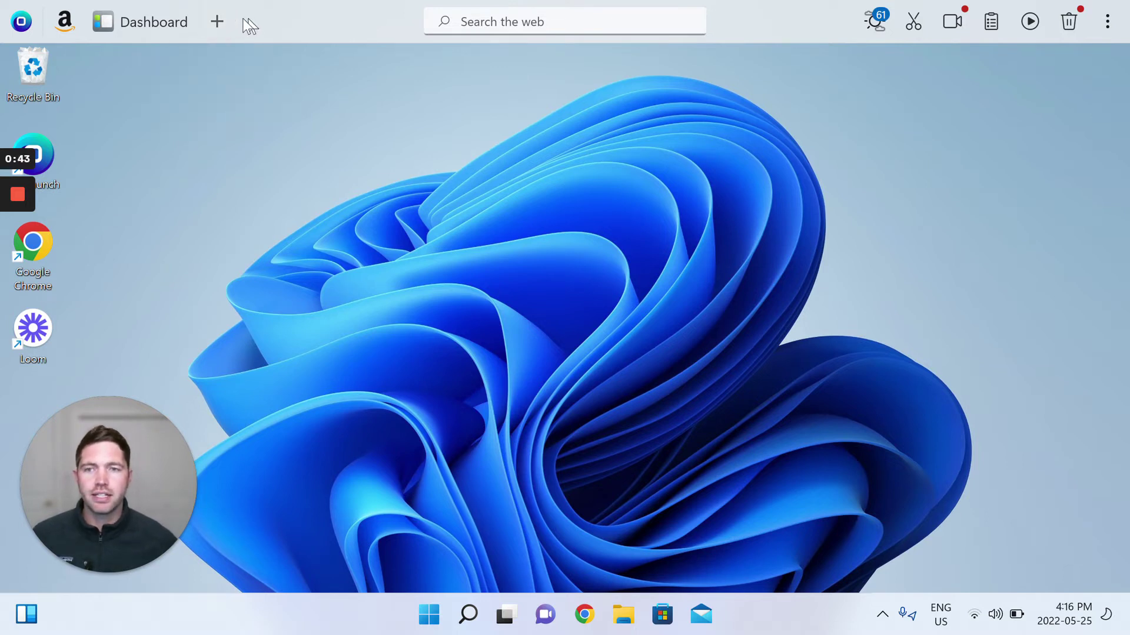
Open the Apps Library from the dock's + button, then open the Dashboard panel with weather and news.
{"action": "left_click", "coordinate": [218, 23]}
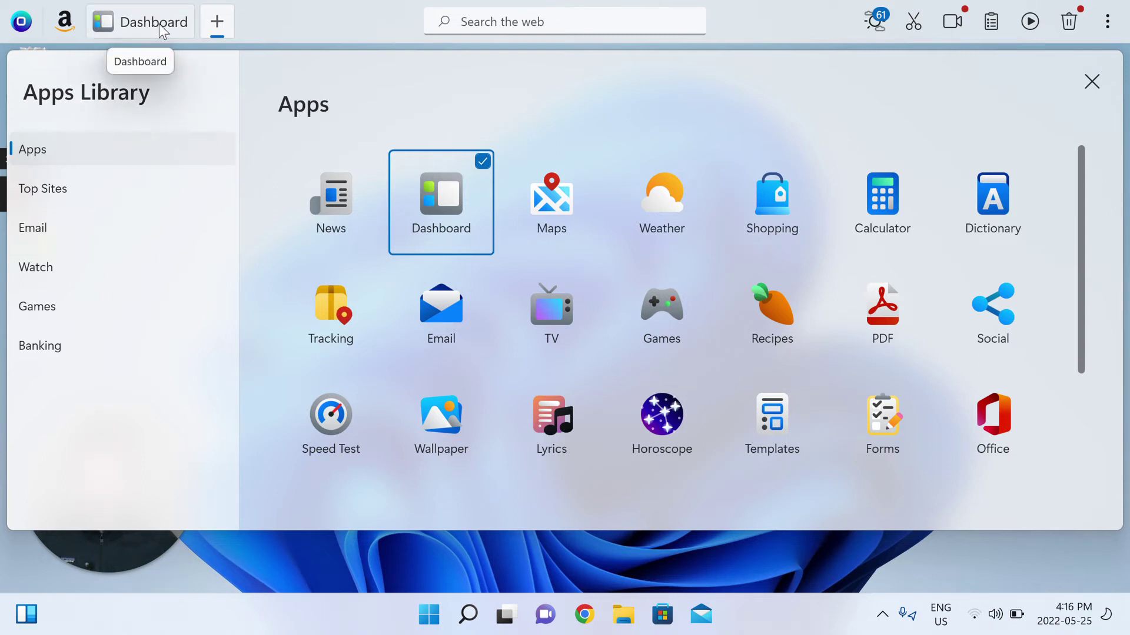
{"action": "left_click", "coordinate": [158, 24]}
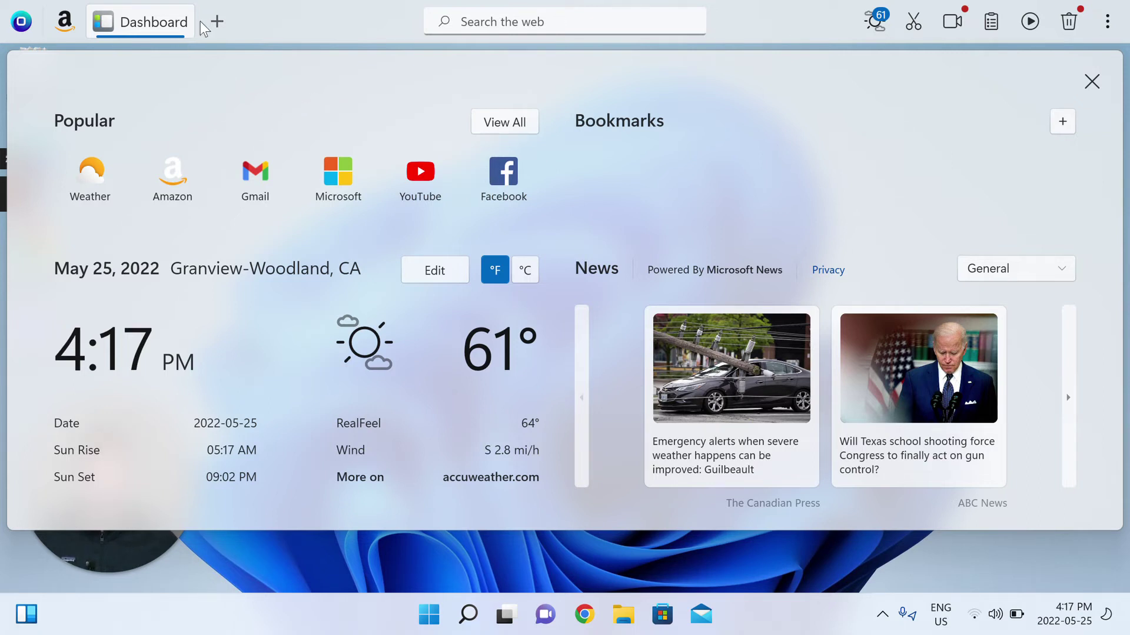
Reopen the Apps Library and add Wallpaper to the dock.
{"action": "left_click", "coordinate": [218, 22]}
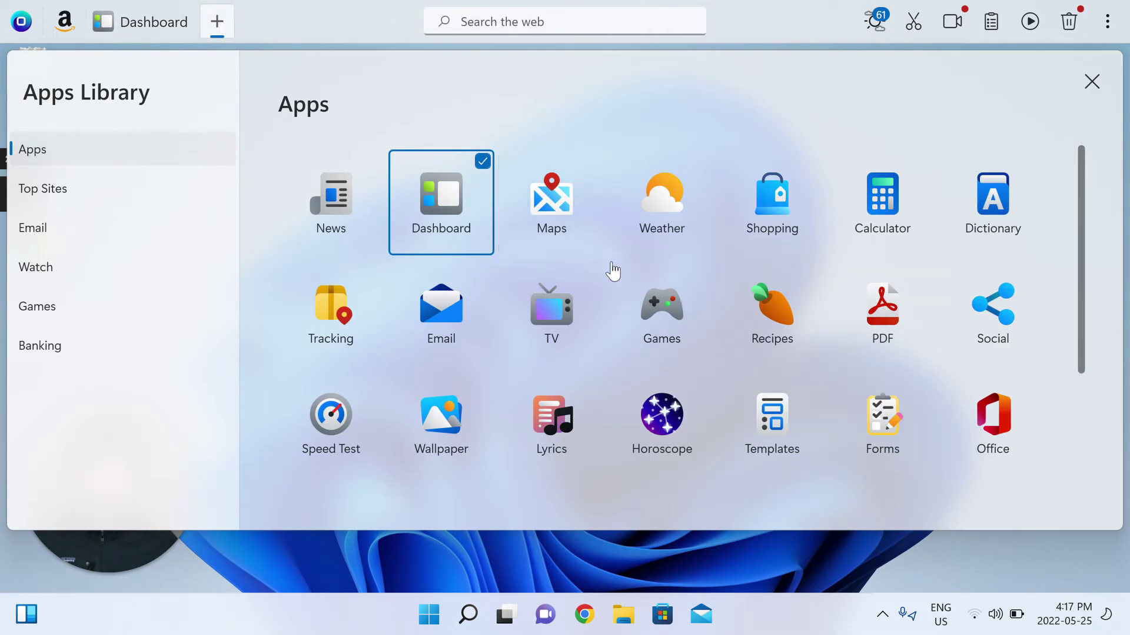
{"action": "scroll", "coordinate": [609, 270], "scroll_direction": "down", "scroll_amount": 2}
{"action": "scroll", "coordinate": [607, 281], "scroll_direction": "up", "scroll_amount": 2}
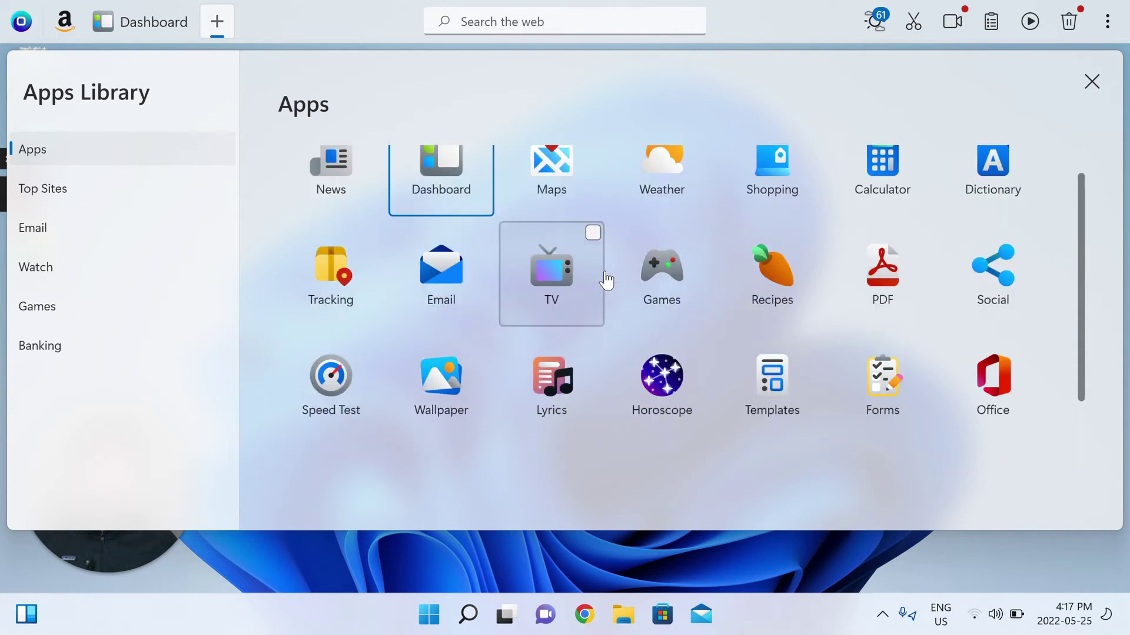
{"action": "scroll", "coordinate": [604, 284], "scroll_direction": "down", "scroll_amount": 2}
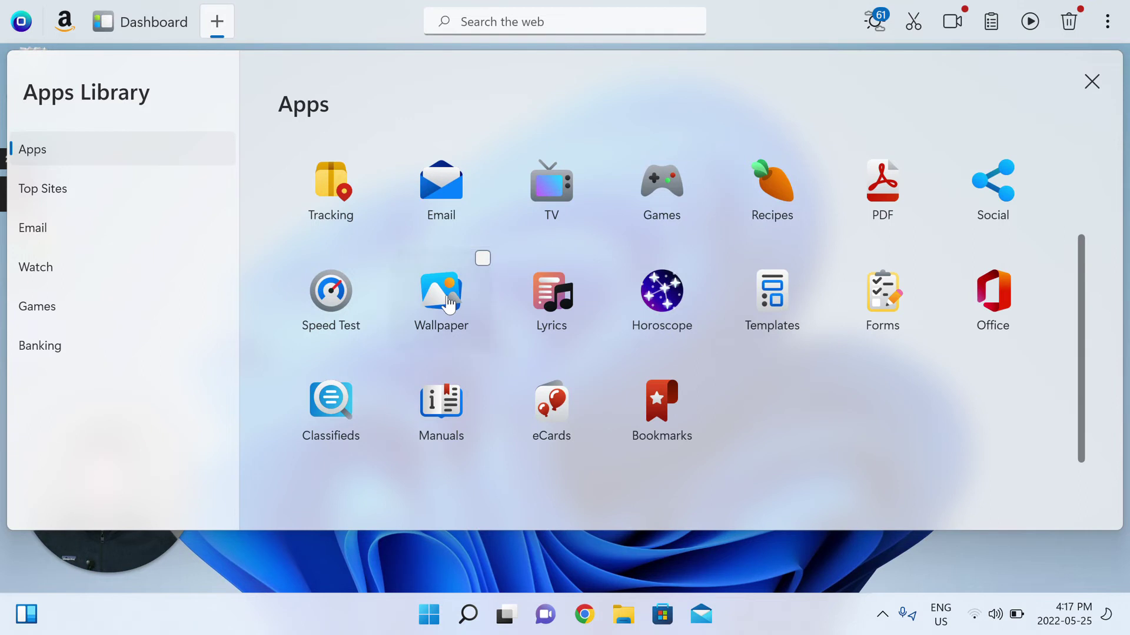
{"action": "left_click", "coordinate": [449, 304]}
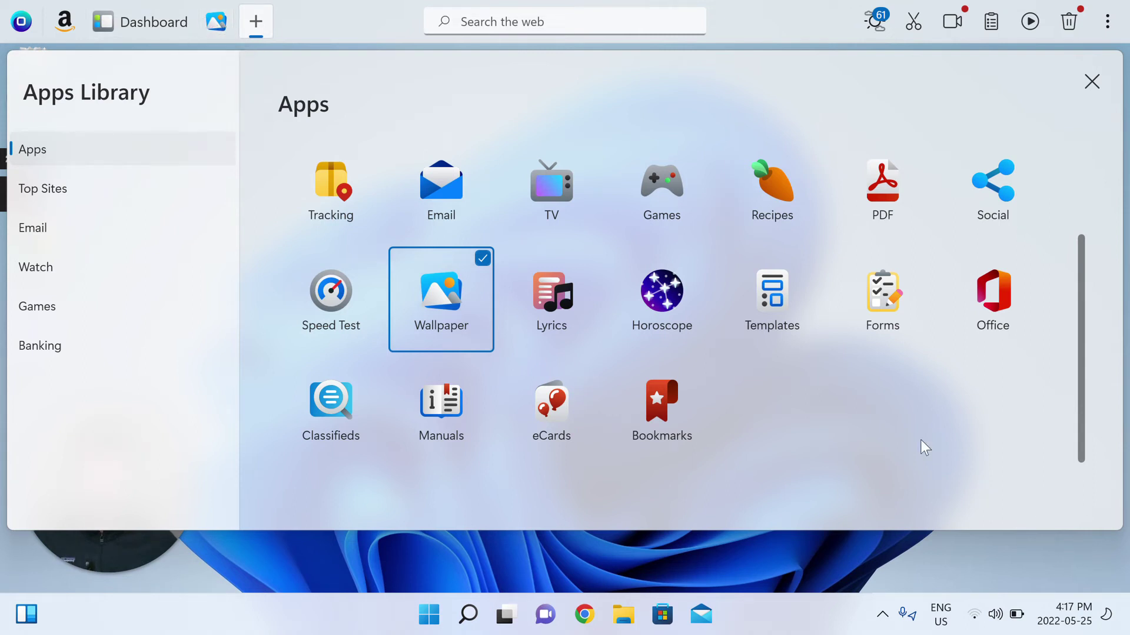
Add Maps, Weather, News and Games to the dock.
{"action": "scroll", "coordinate": [912, 438], "scroll_direction": "up", "scroll_amount": 1}
{"action": "scroll", "coordinate": [662, 333], "scroll_direction": "up", "scroll_amount": 1}
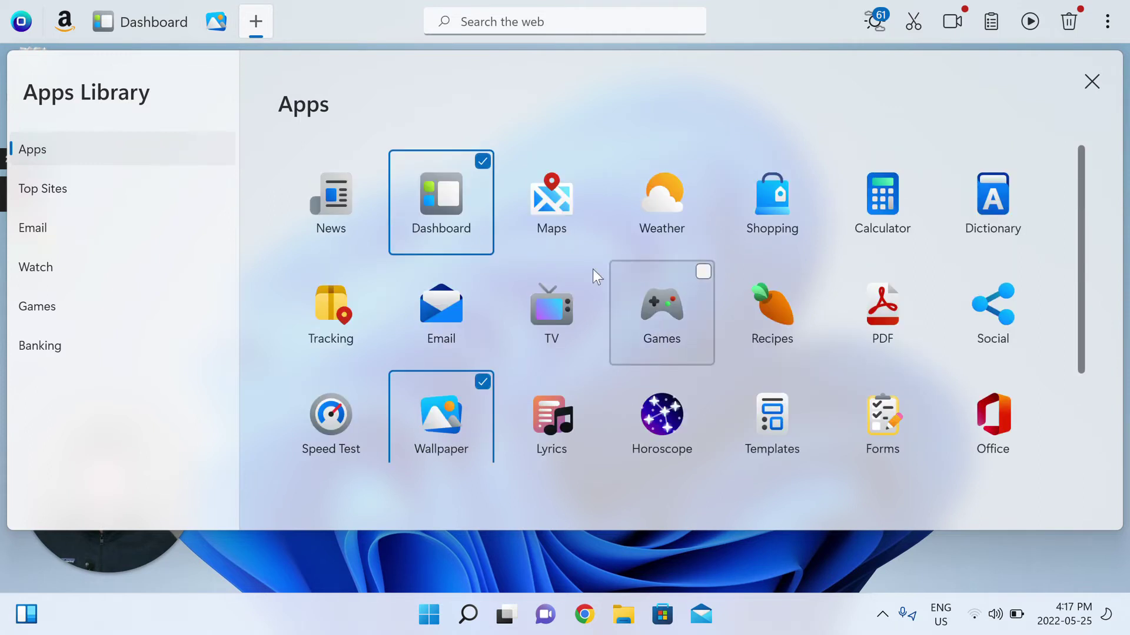
{"action": "left_click", "coordinate": [541, 206]}
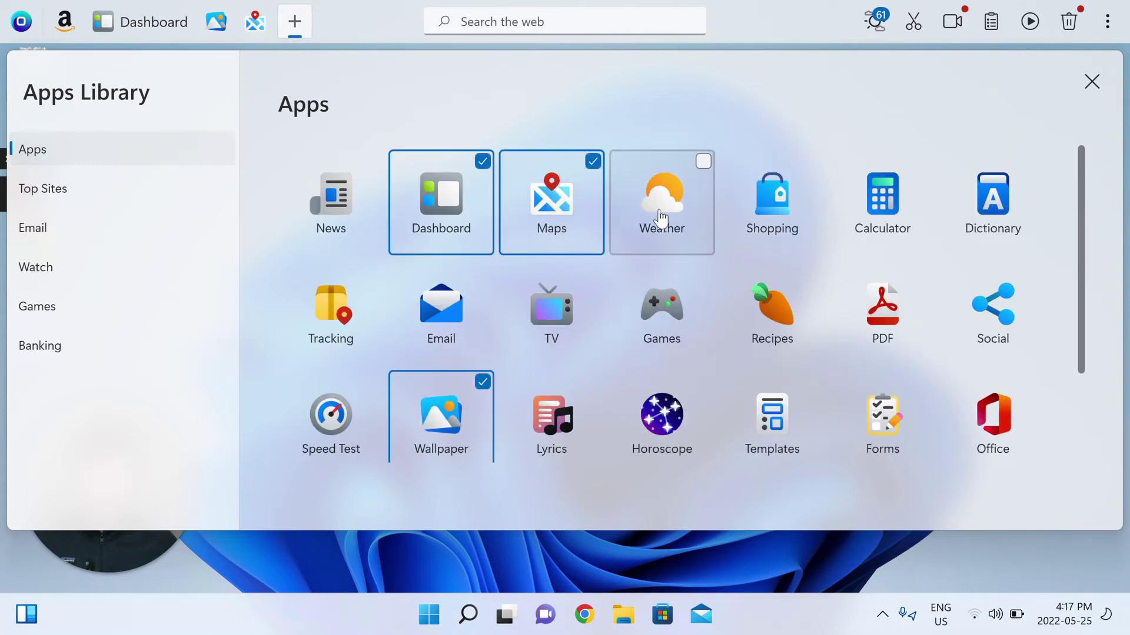
{"action": "left_click", "coordinate": [659, 223]}
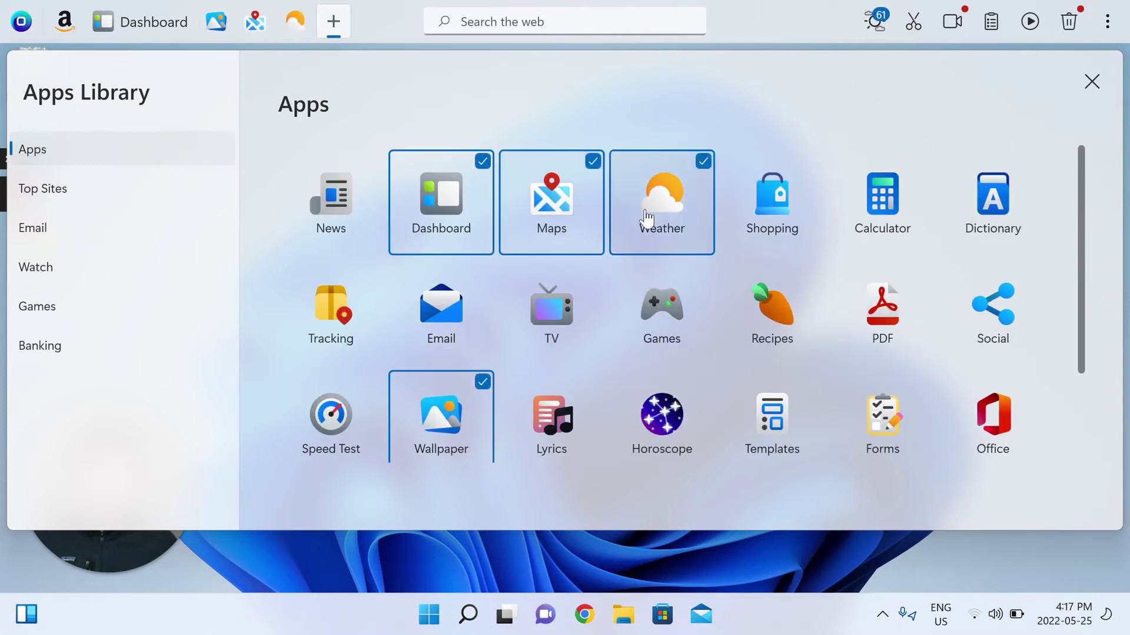
{"action": "left_click", "coordinate": [329, 206]}
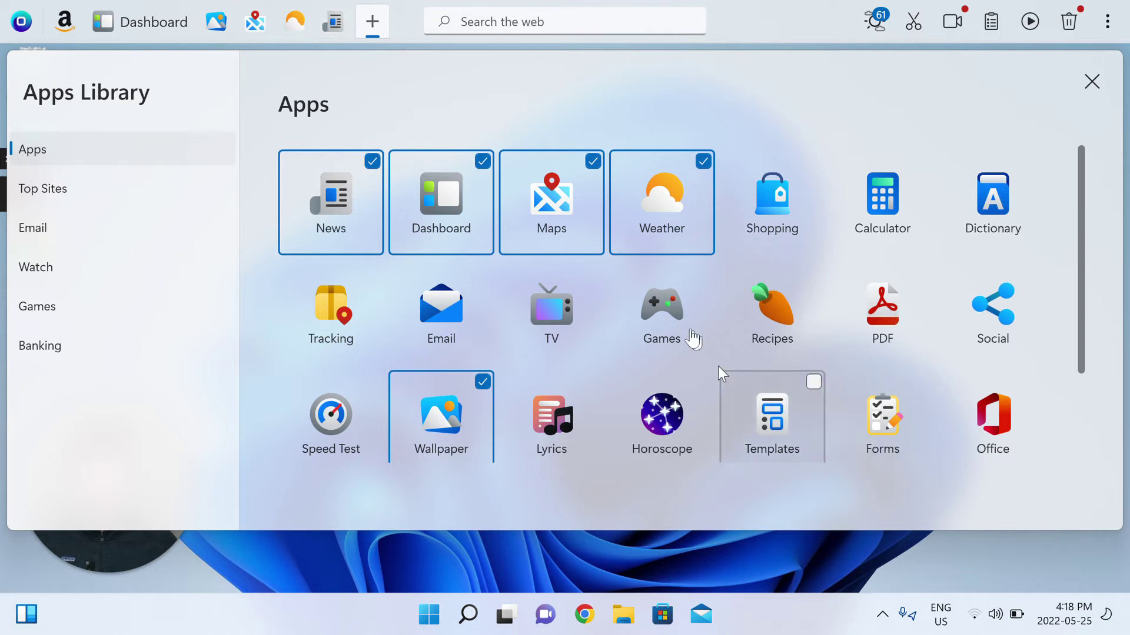
{"action": "mouse_move", "coordinate": [663, 311]}
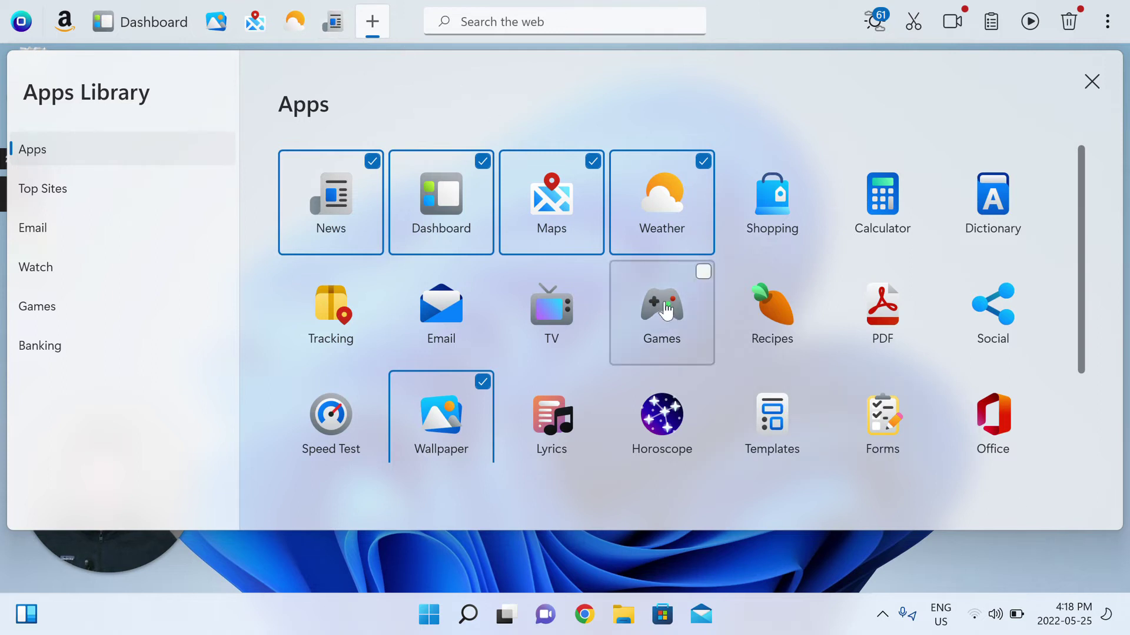
{"action": "left_click", "coordinate": [665, 310]}
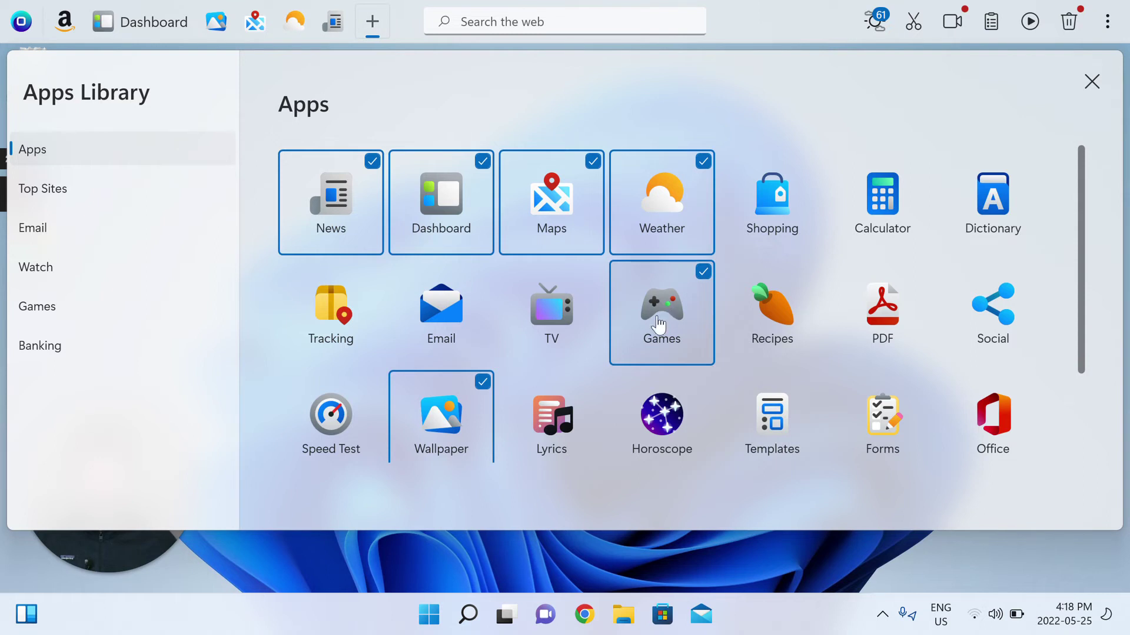
Add Recipes to the dock and check that Games and Recipes appear in the dock's overflow list.
{"action": "left_click", "coordinate": [763, 312]}
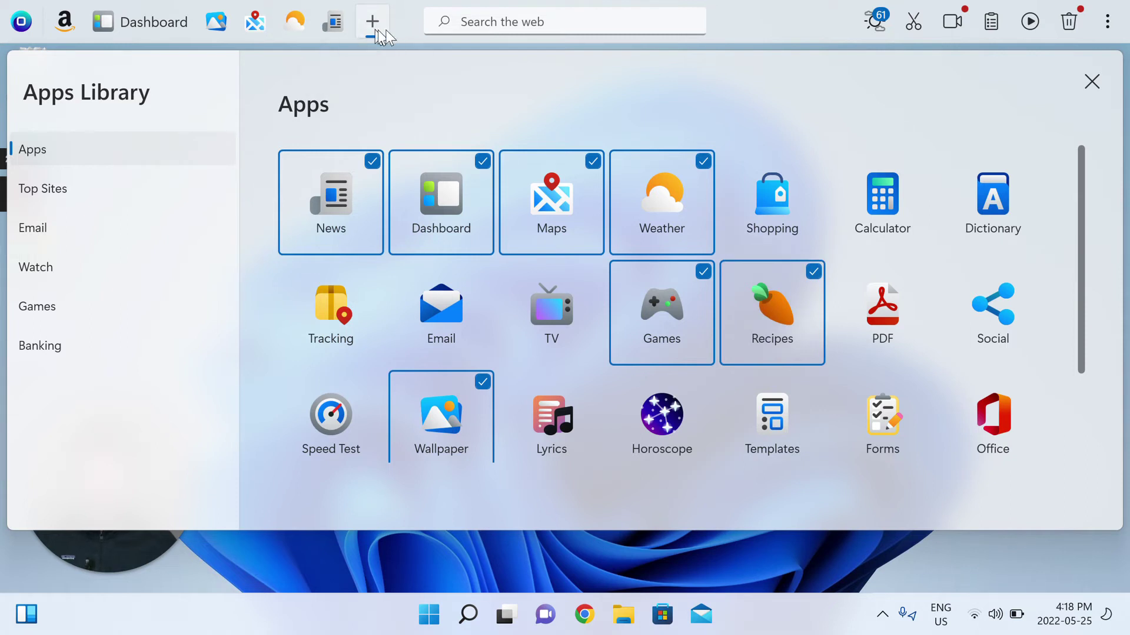
{"action": "left_click", "coordinate": [1091, 84]}
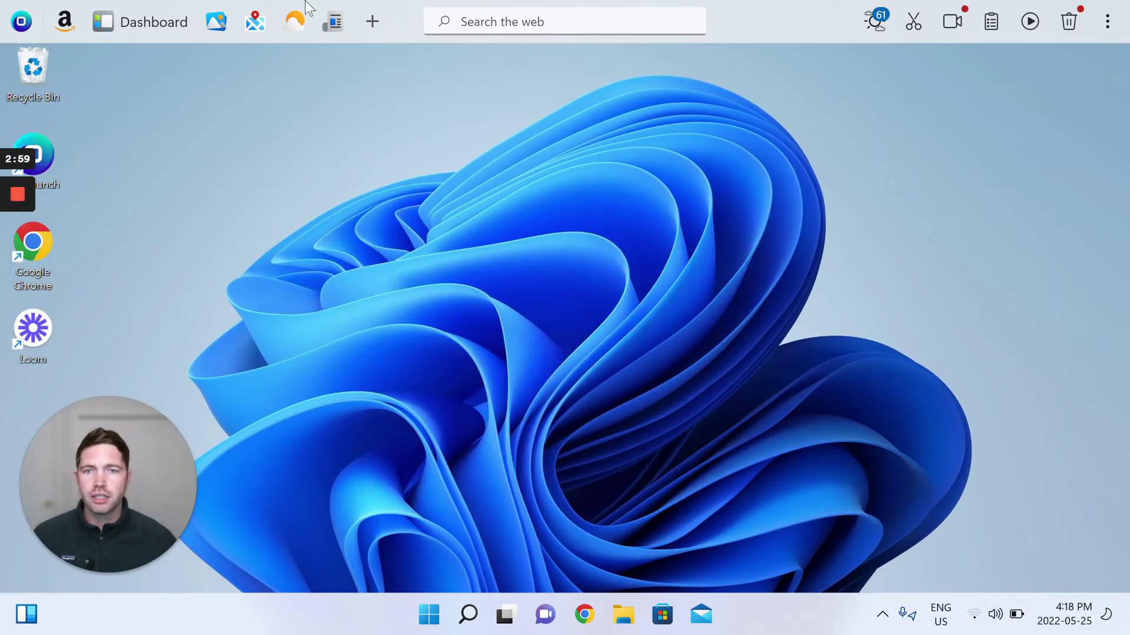
{"action": "left_click", "coordinate": [377, 23]}
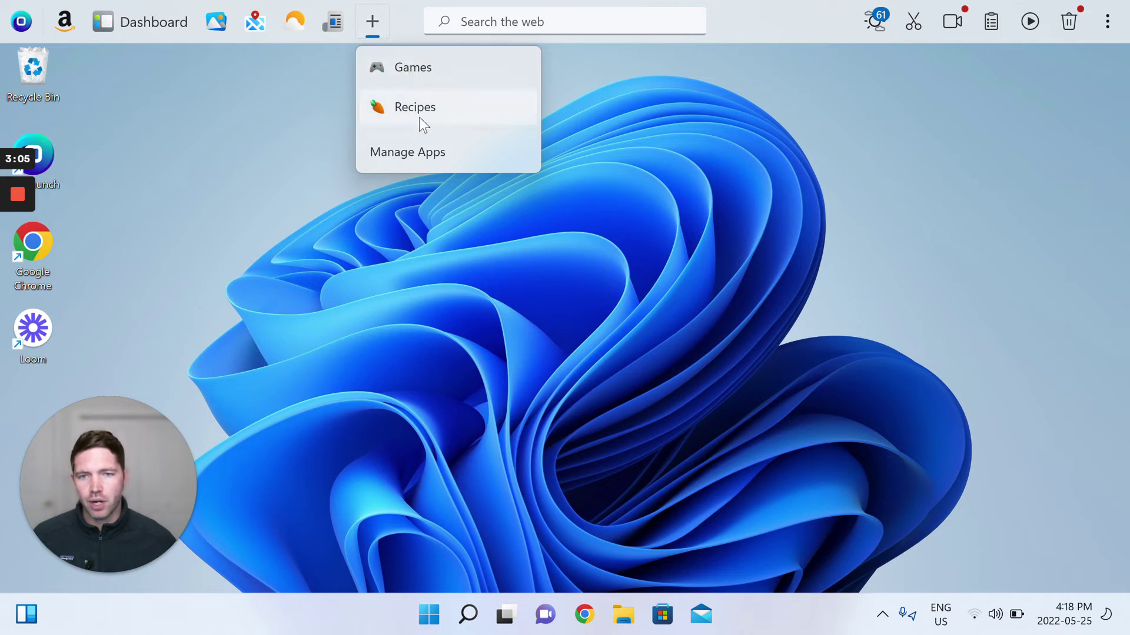
Through Manage Apps, remove Games and Recipes from the dock.
{"action": "left_click", "coordinate": [436, 151]}
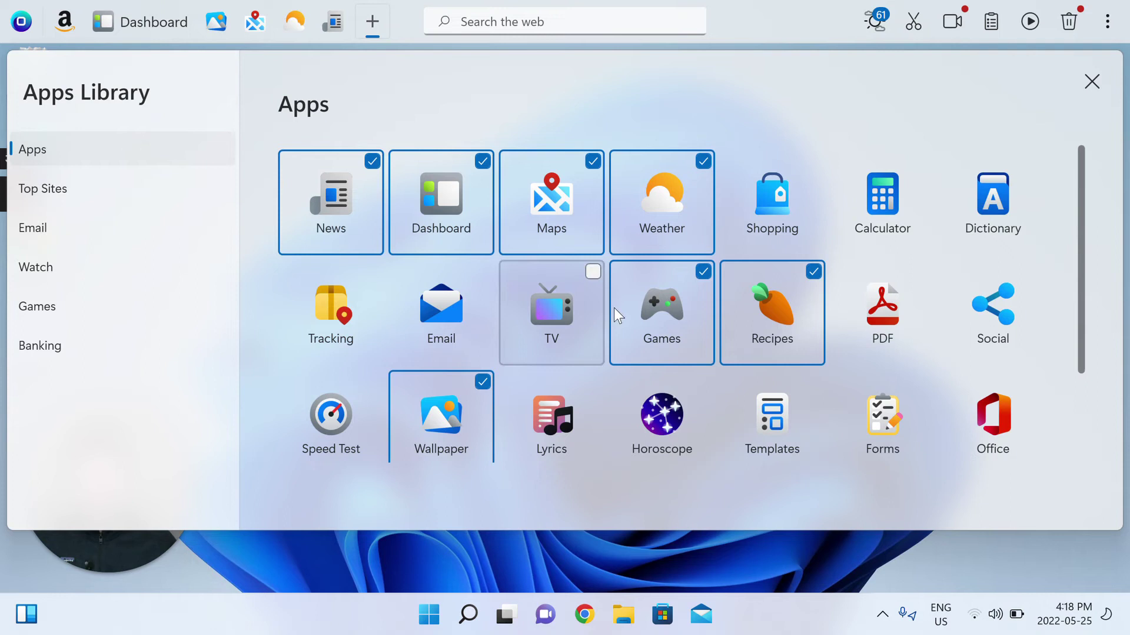
{"action": "left_click", "coordinate": [706, 315]}
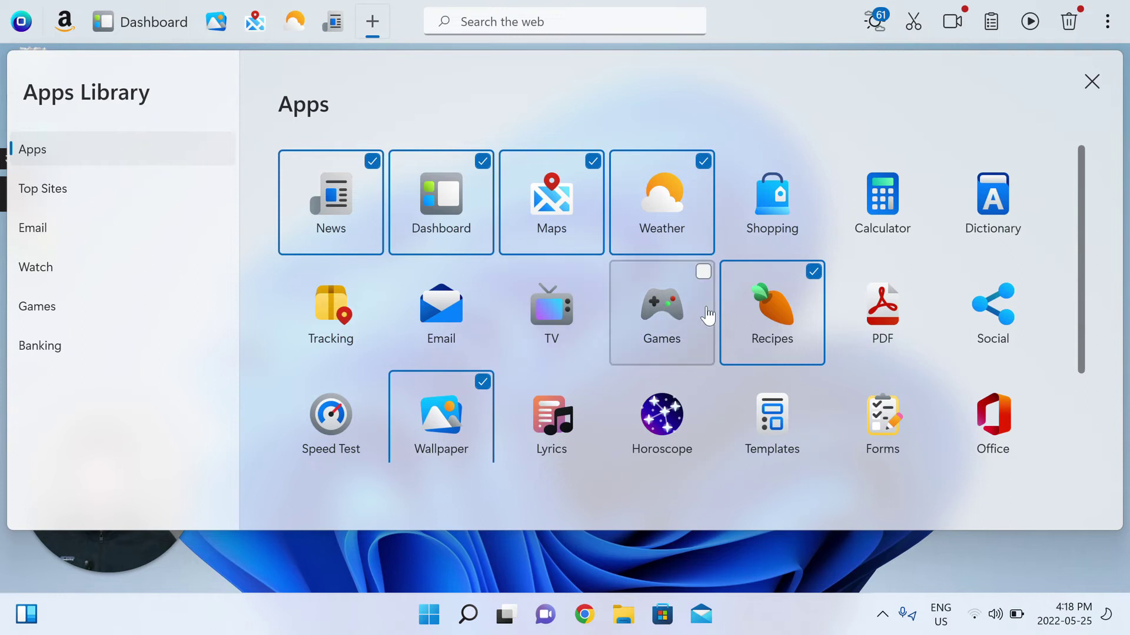
{"action": "left_click", "coordinate": [789, 318]}
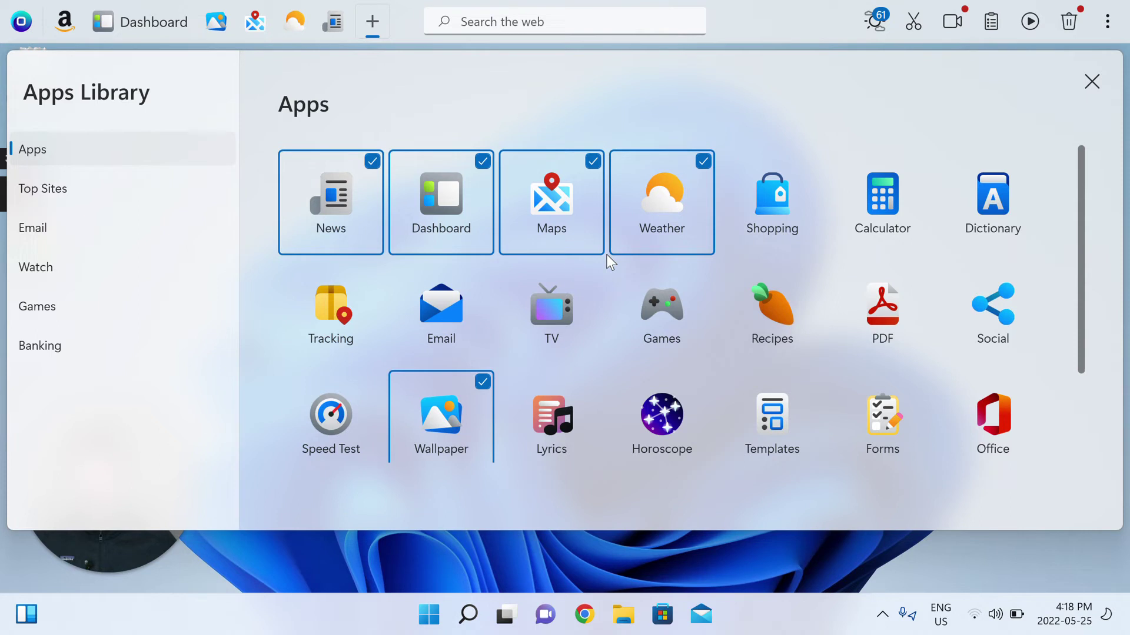
Hide the Dashboard label, add Games, Recipes and PDF, and confirm PDF in the overflow list.
{"action": "right_click", "coordinate": [151, 29]}
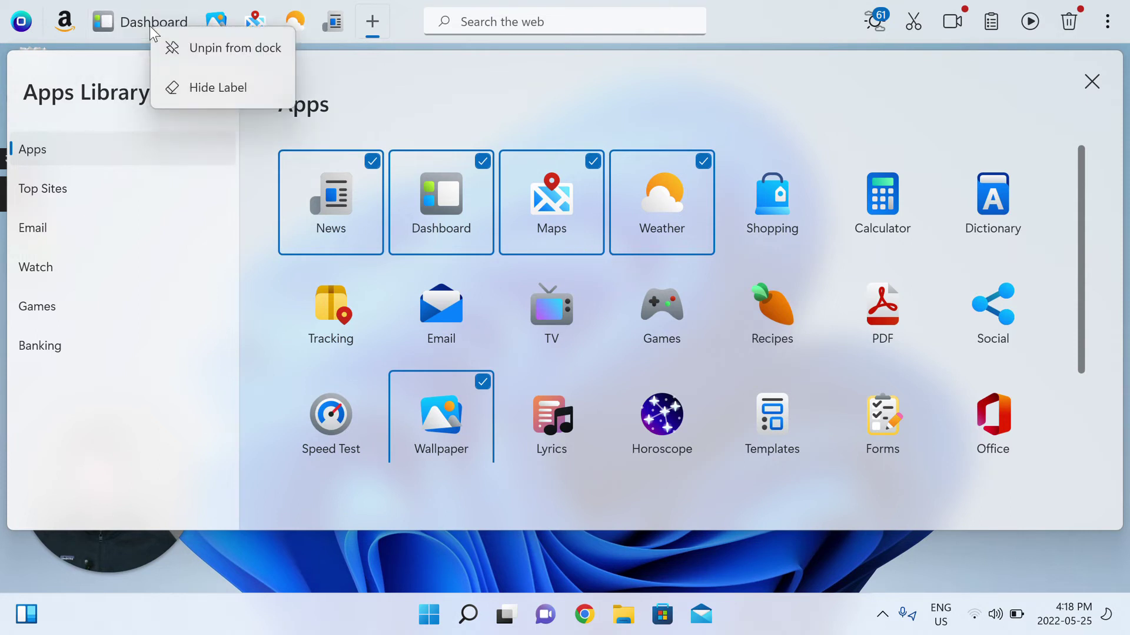
{"action": "left_click", "coordinate": [220, 95]}
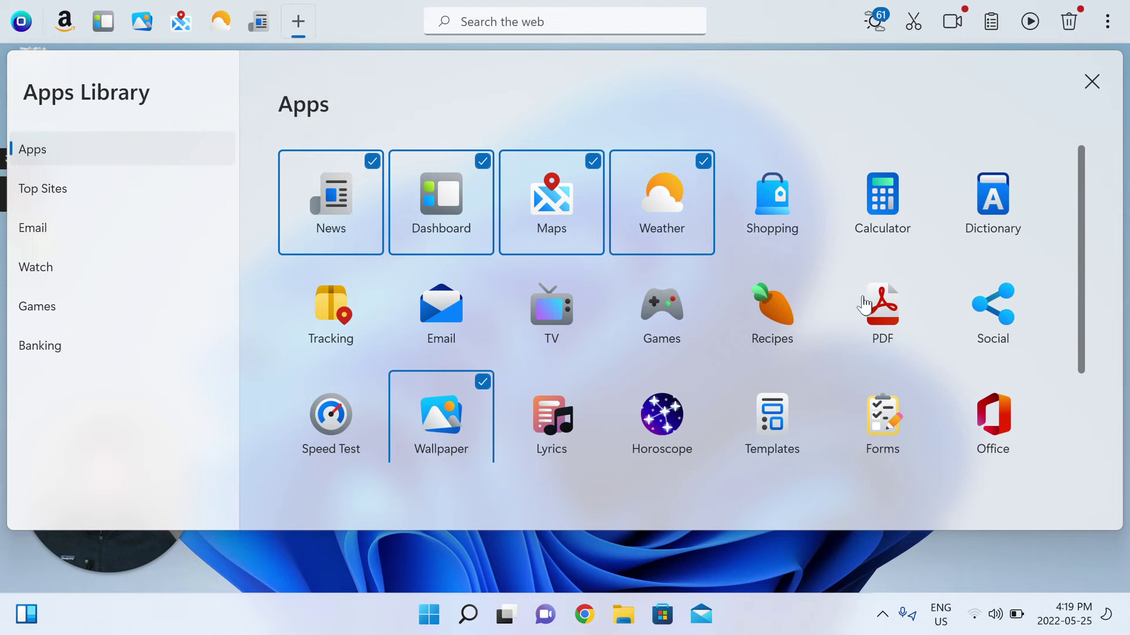
{"action": "left_click", "coordinate": [655, 308]}
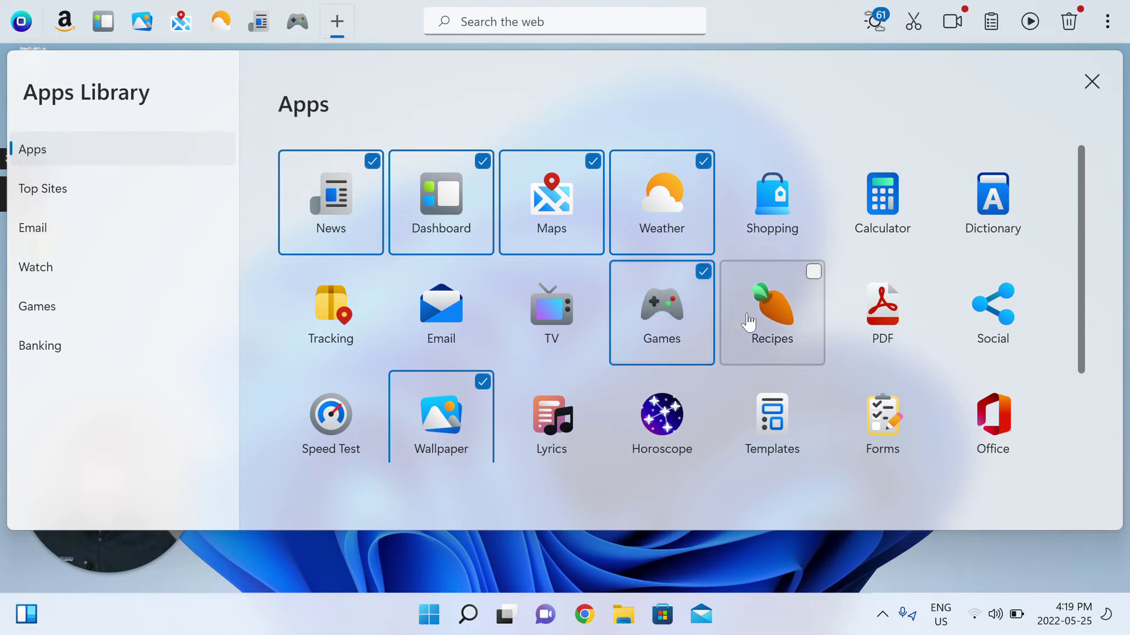
{"action": "left_click", "coordinate": [780, 312]}
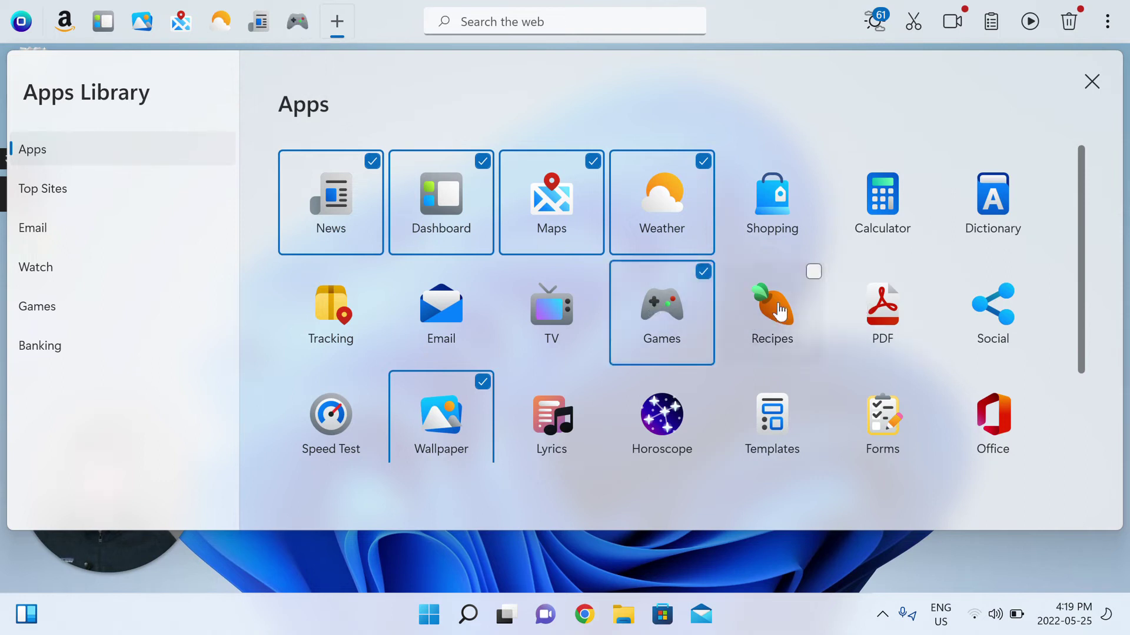
{"action": "left_click", "coordinate": [878, 330]}
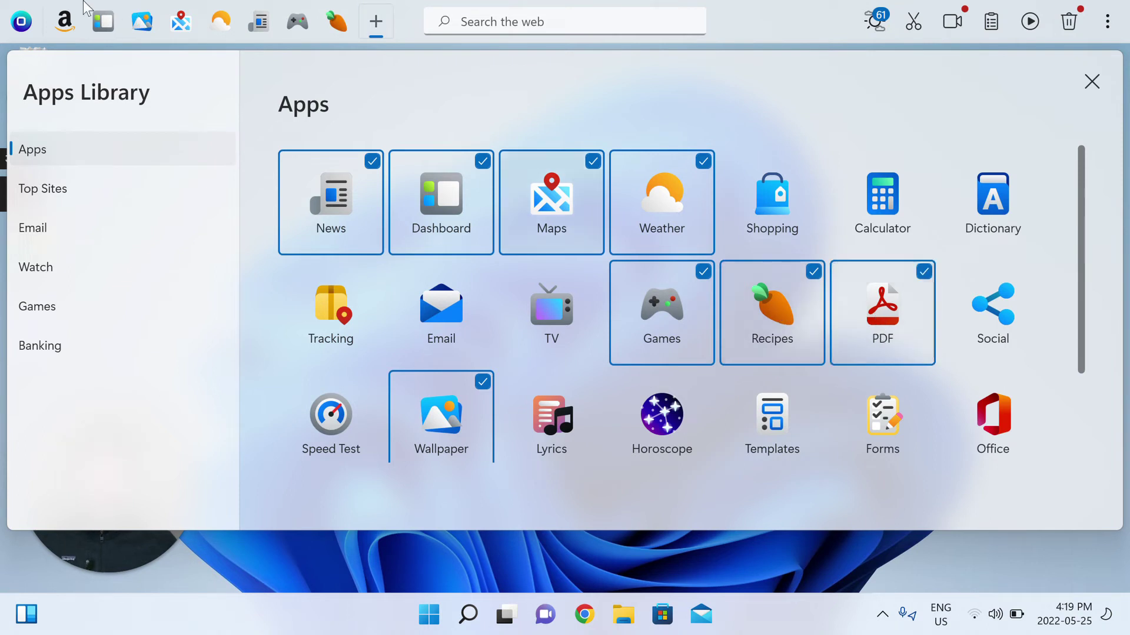
{"action": "left_click", "coordinate": [379, 26]}
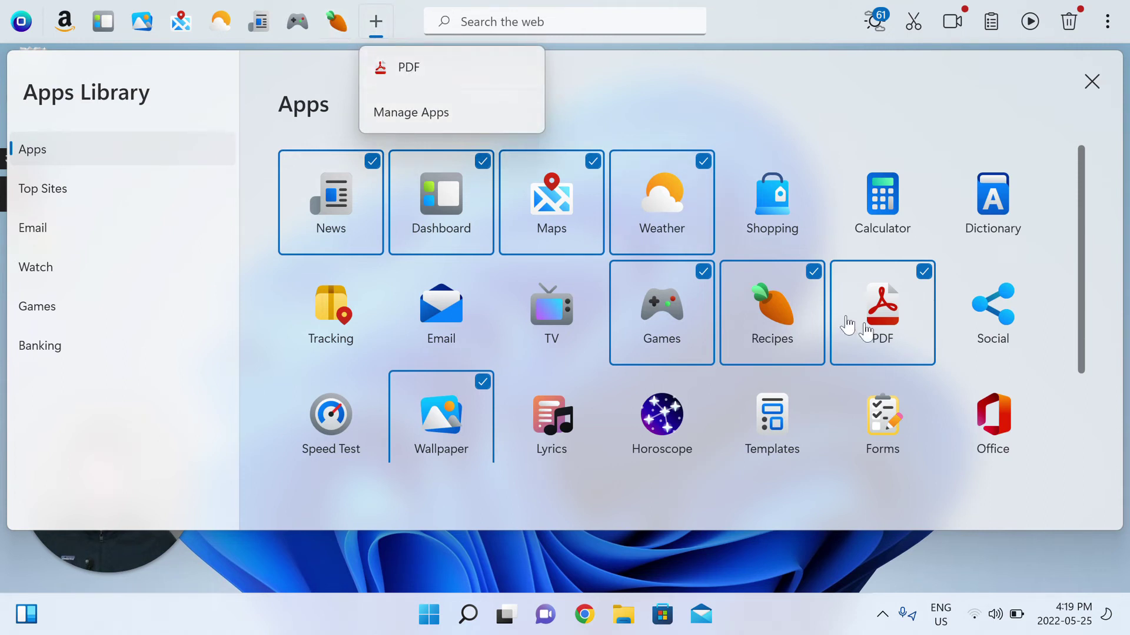
Remove Recipes, PDF and Games from the dock.
{"action": "left_click", "coordinate": [743, 306]}
{"action": "left_click", "coordinate": [859, 291]}
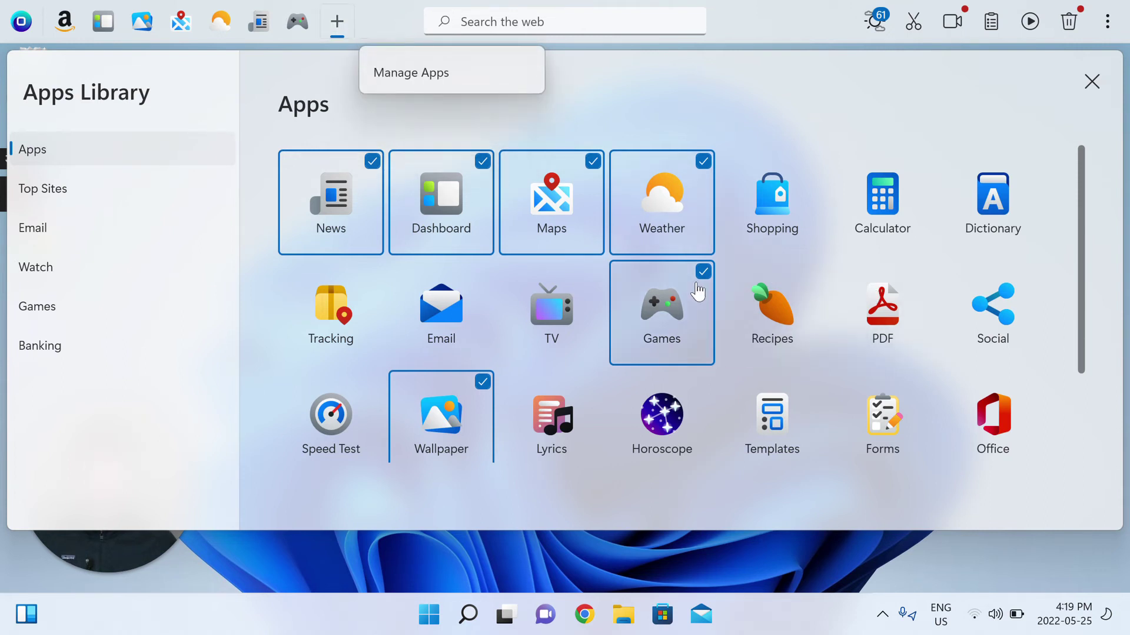
{"action": "left_click", "coordinate": [698, 291]}
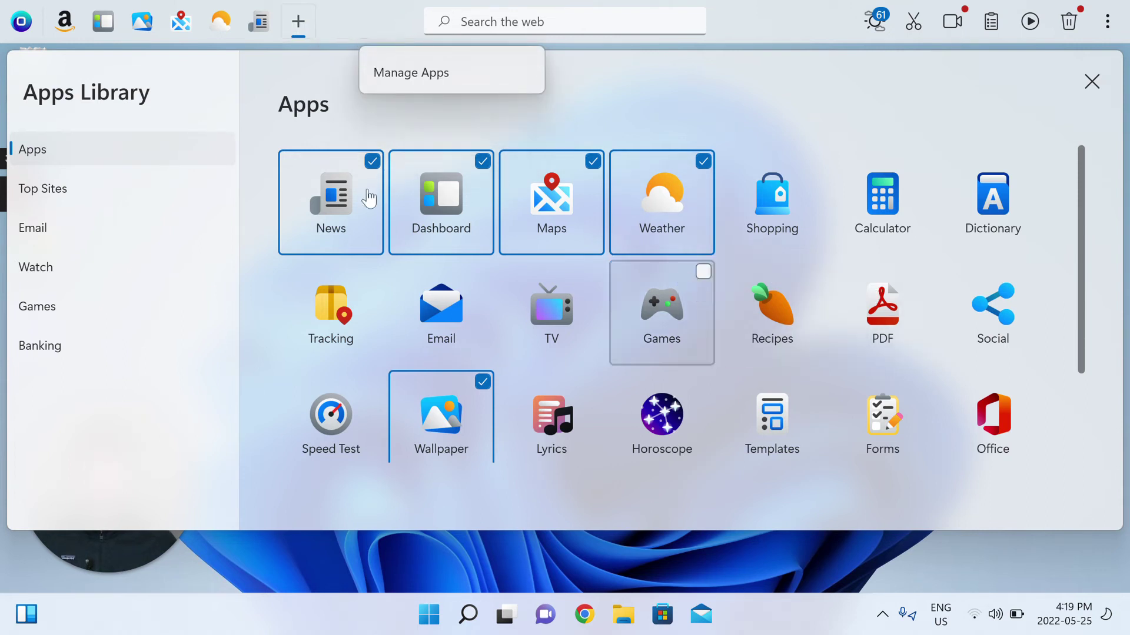
Show the Maps label on the dock, keep Dashboard unlabelled, and close the Apps Library.
{"action": "right_click", "coordinate": [109, 26]}
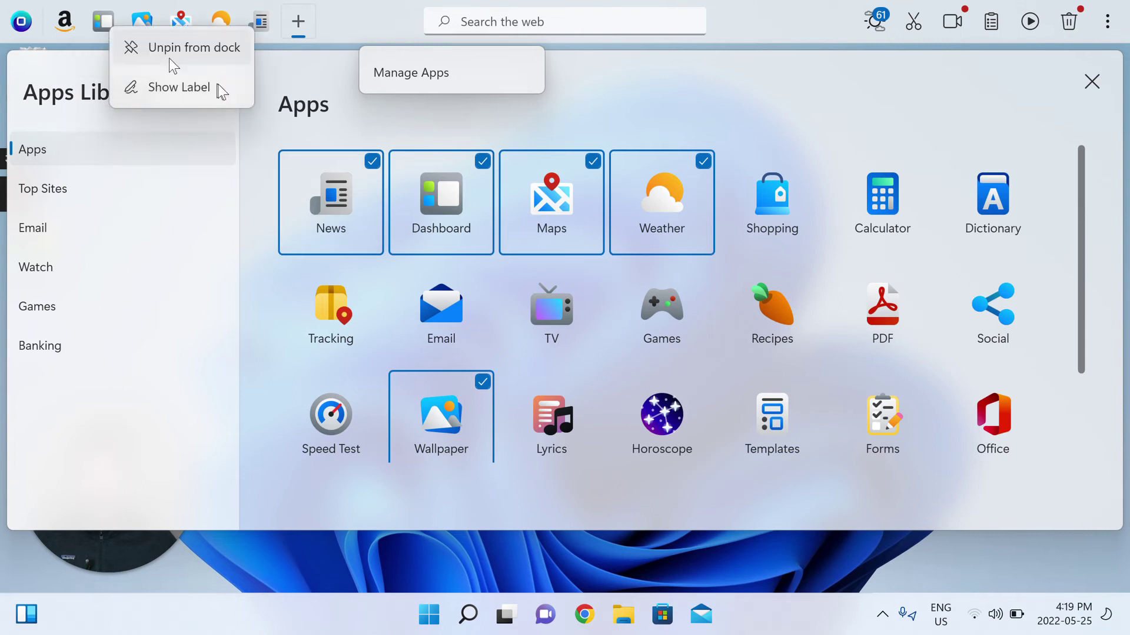
{"action": "left_click", "coordinate": [203, 86]}
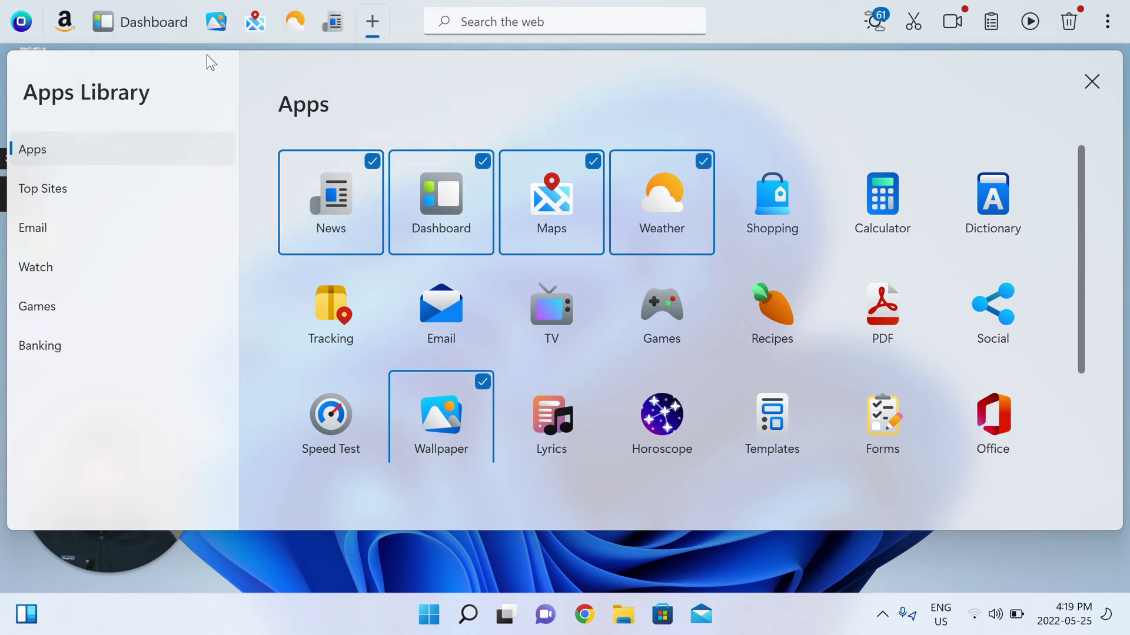
{"action": "right_click", "coordinate": [252, 24]}
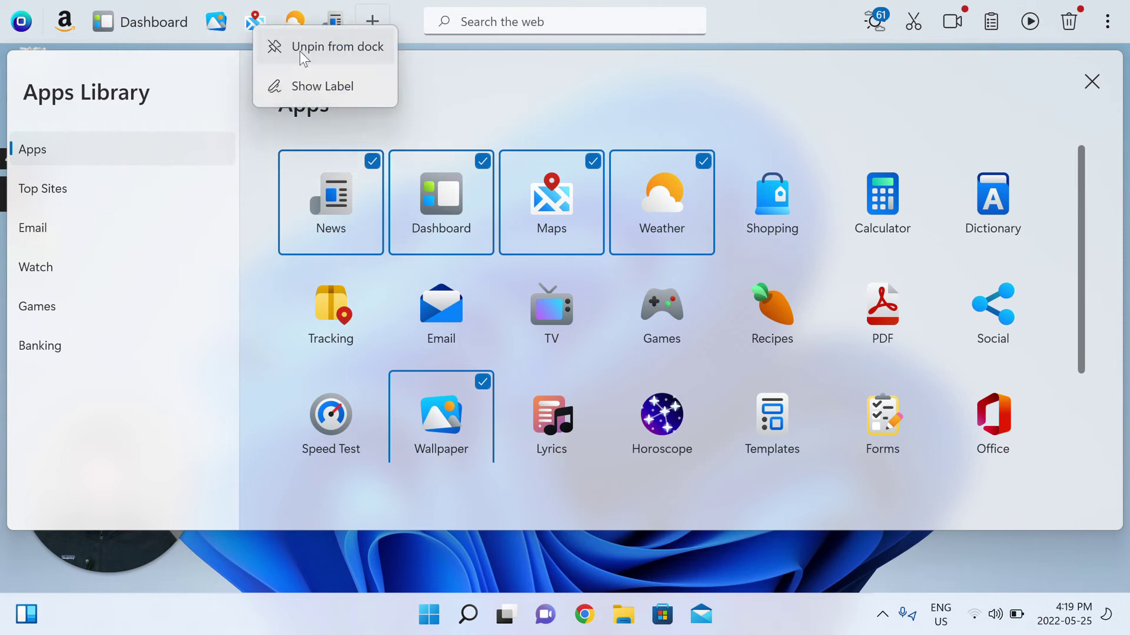
{"action": "left_click", "coordinate": [357, 85]}
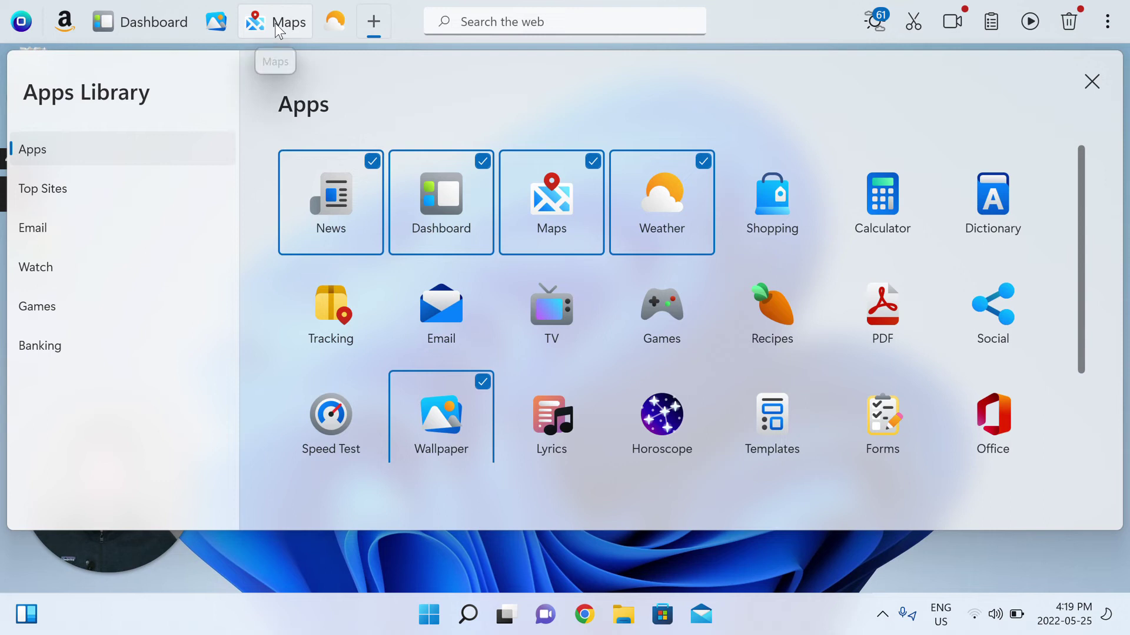
{"action": "right_click", "coordinate": [141, 23]}
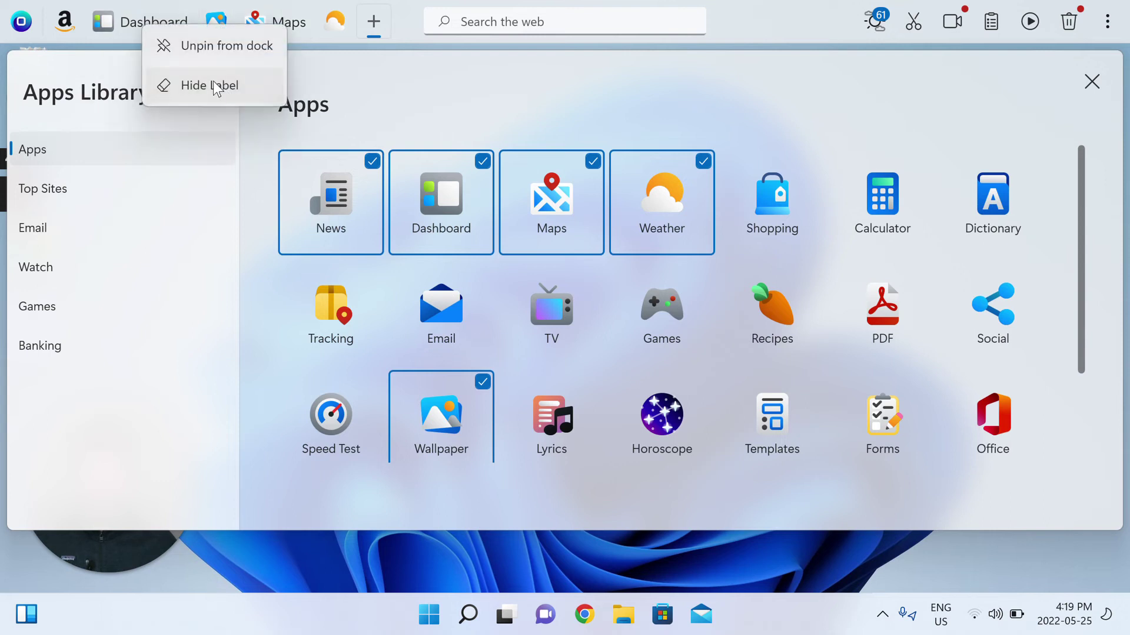
{"action": "left_click", "coordinate": [212, 82]}
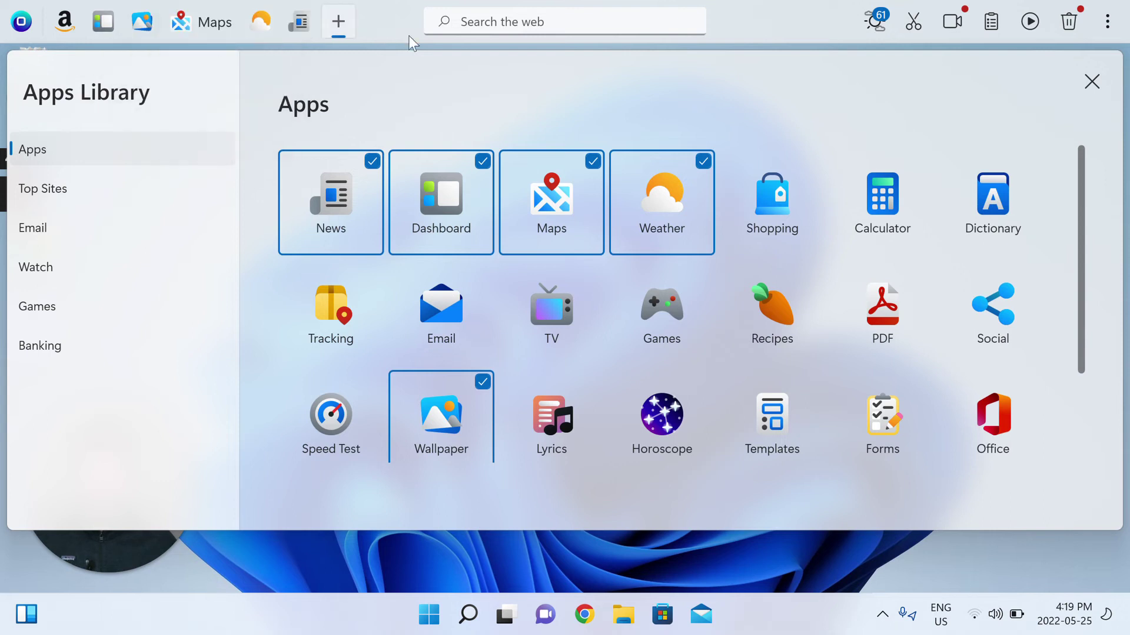
{"action": "left_click", "coordinate": [1091, 81]}
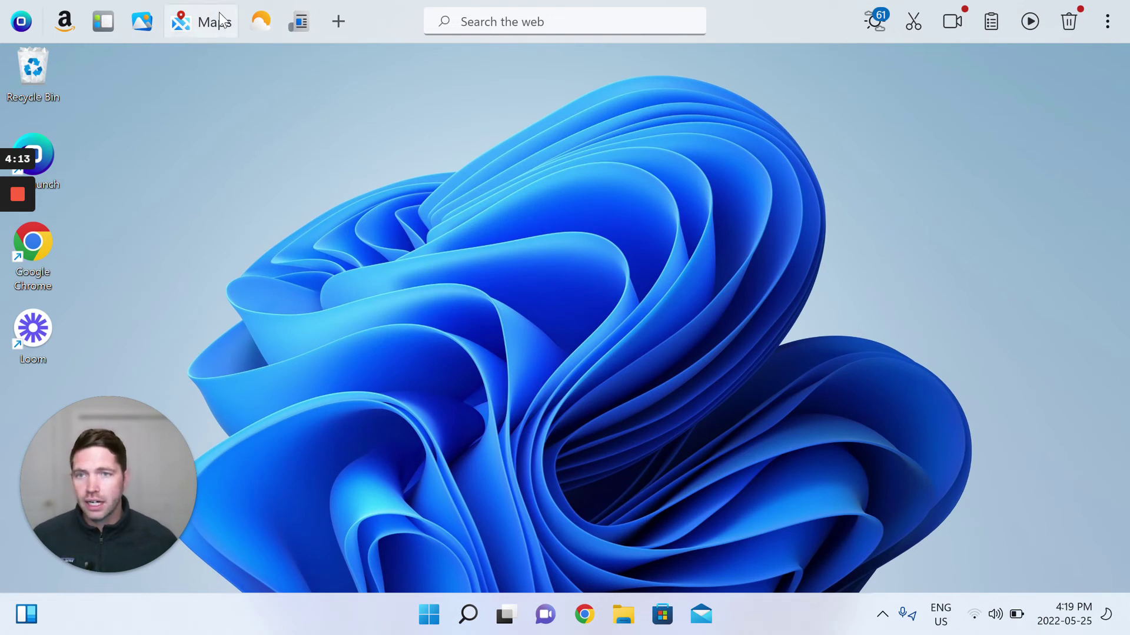
Reopen the Apps Library and add Calculator and Horoscope to the dock.
{"action": "left_click", "coordinate": [337, 21]}
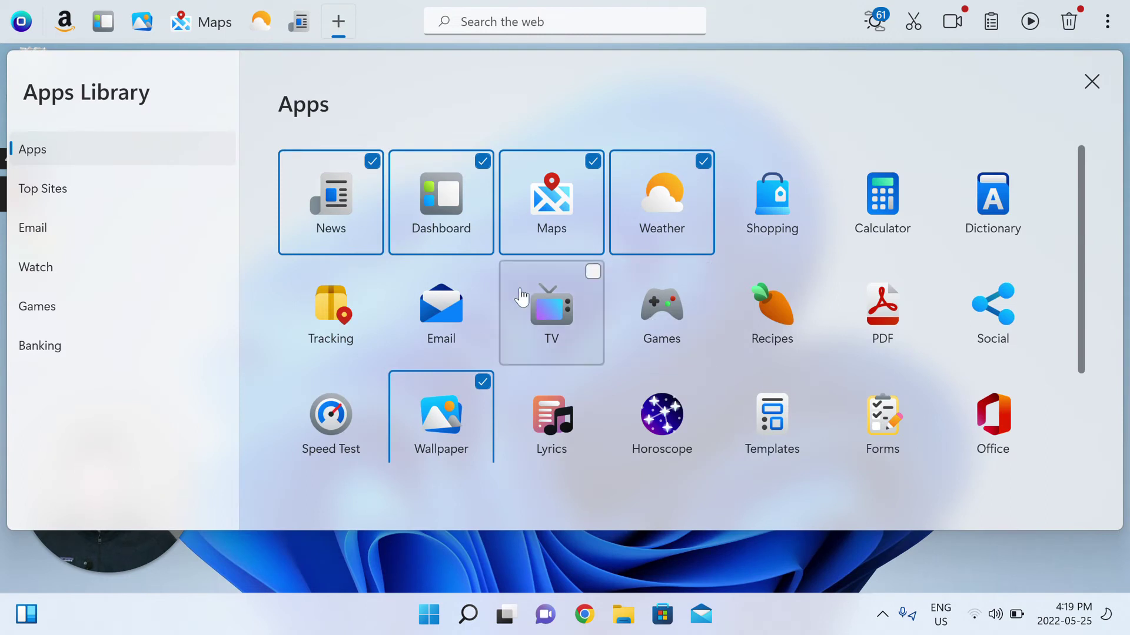
{"action": "scroll", "coordinate": [516, 312], "scroll_direction": "down", "scroll_amount": 2}
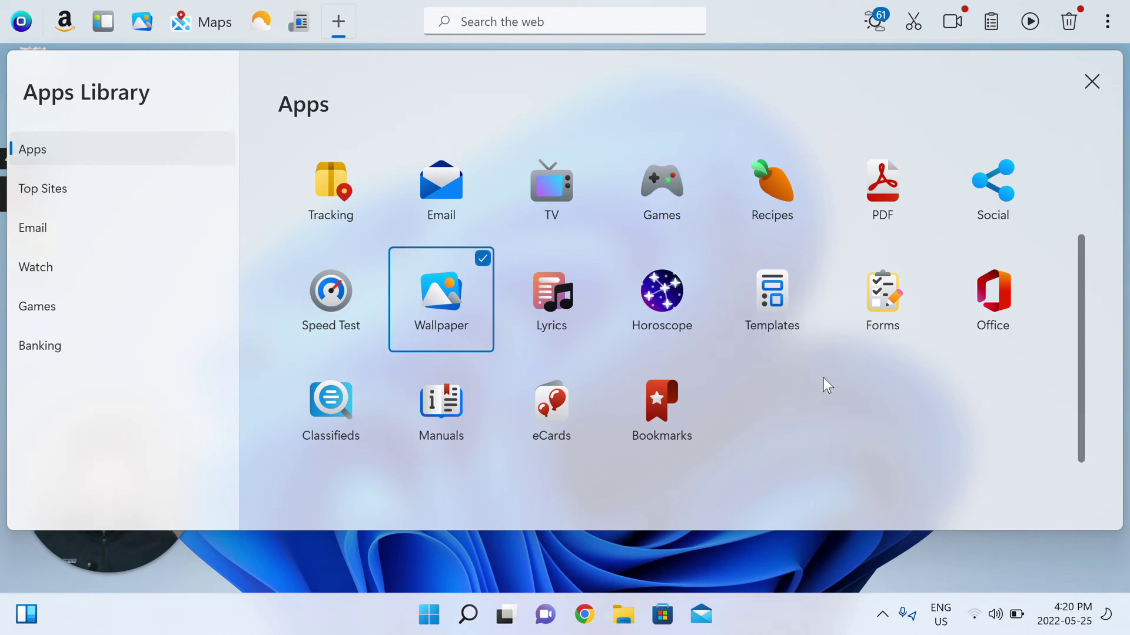
{"action": "scroll", "coordinate": [804, 377], "scroll_direction": "up", "scroll_amount": 2}
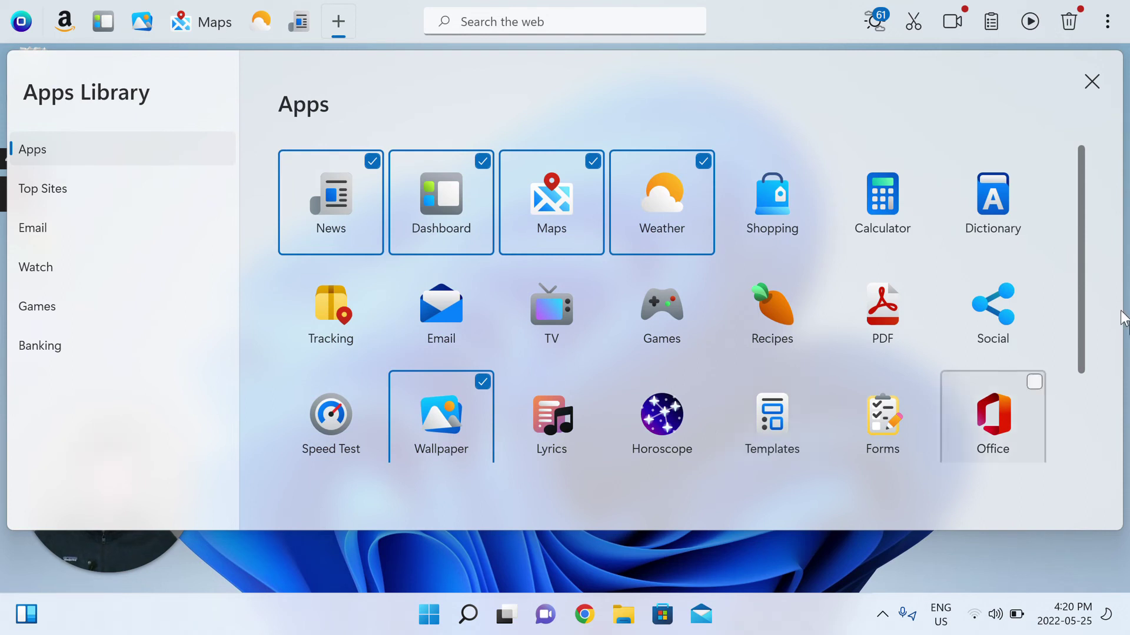
{"action": "left_click", "coordinate": [869, 209]}
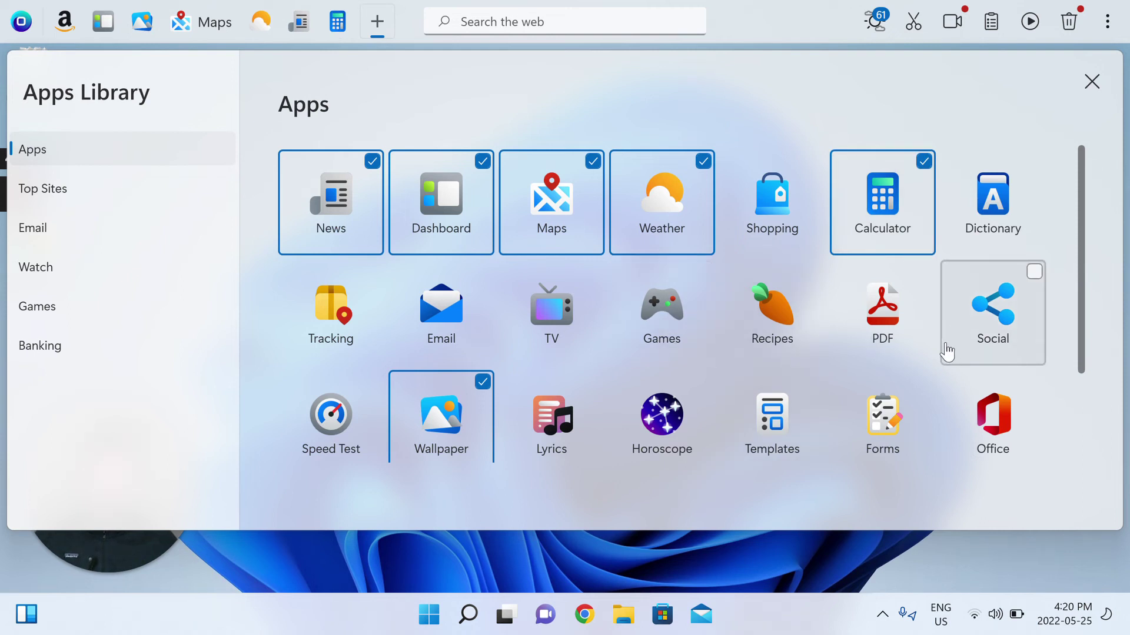
{"action": "scroll", "coordinate": [855, 369], "scroll_direction": "down", "scroll_amount": 1}
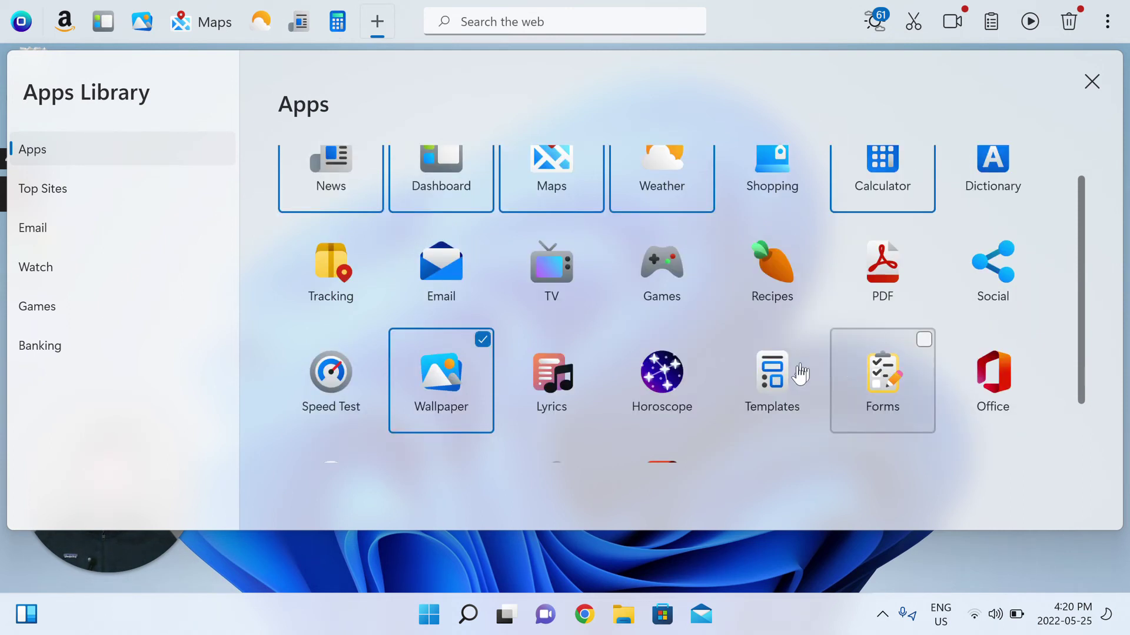
{"action": "left_click", "coordinate": [669, 383]}
Launch Horoscope from the dock's overflow list, then close it.
{"action": "left_click", "coordinate": [381, 16]}
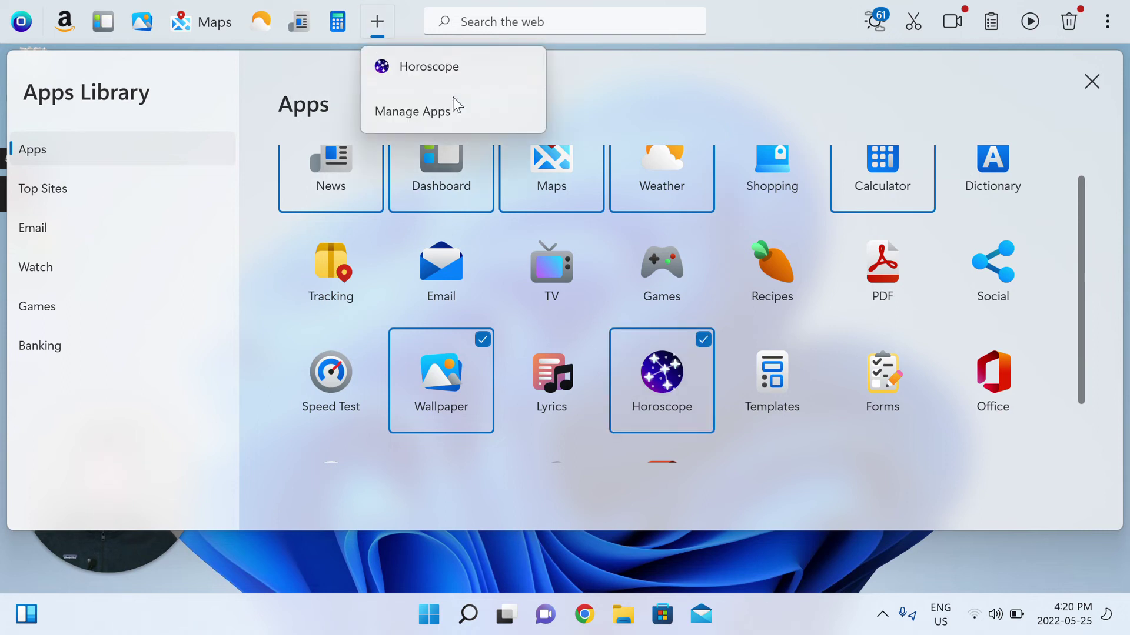
{"action": "left_click", "coordinate": [433, 63]}
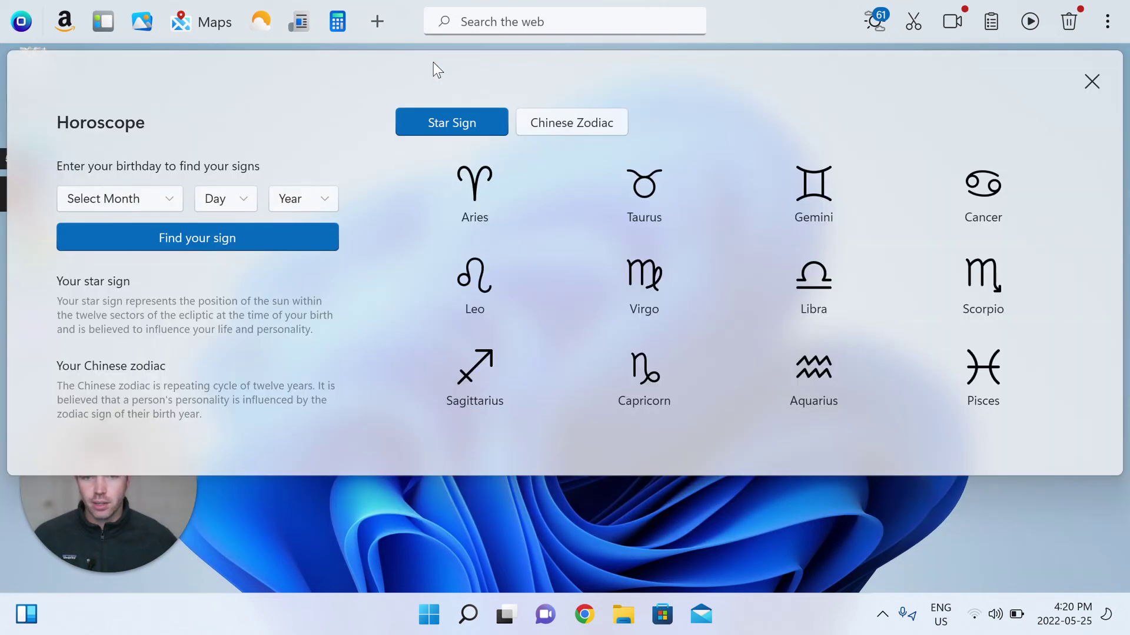
{"action": "left_click", "coordinate": [1092, 82]}
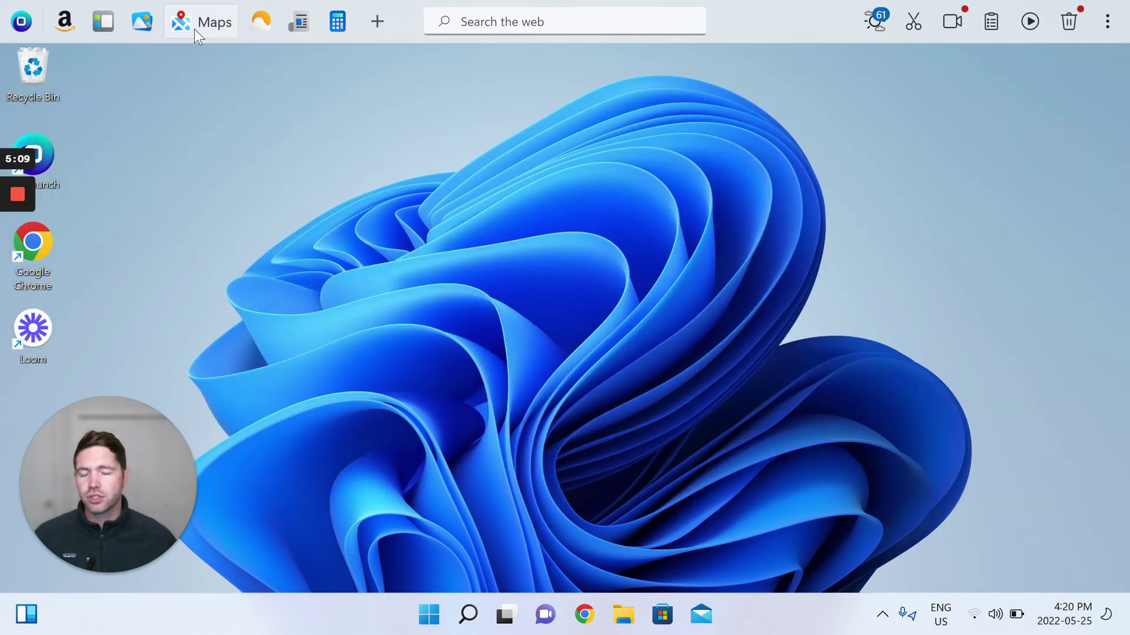
Set a boxing photo from the Sports category as the desktop wallpaper.
{"action": "left_click", "coordinate": [142, 24]}
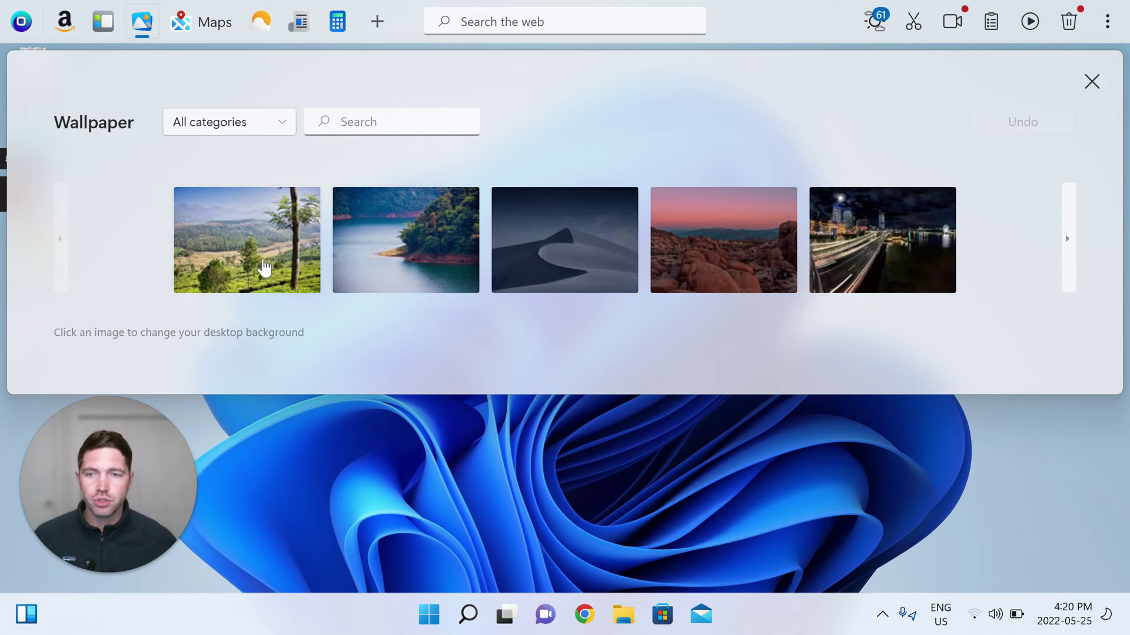
{"action": "left_click", "coordinate": [272, 128]}
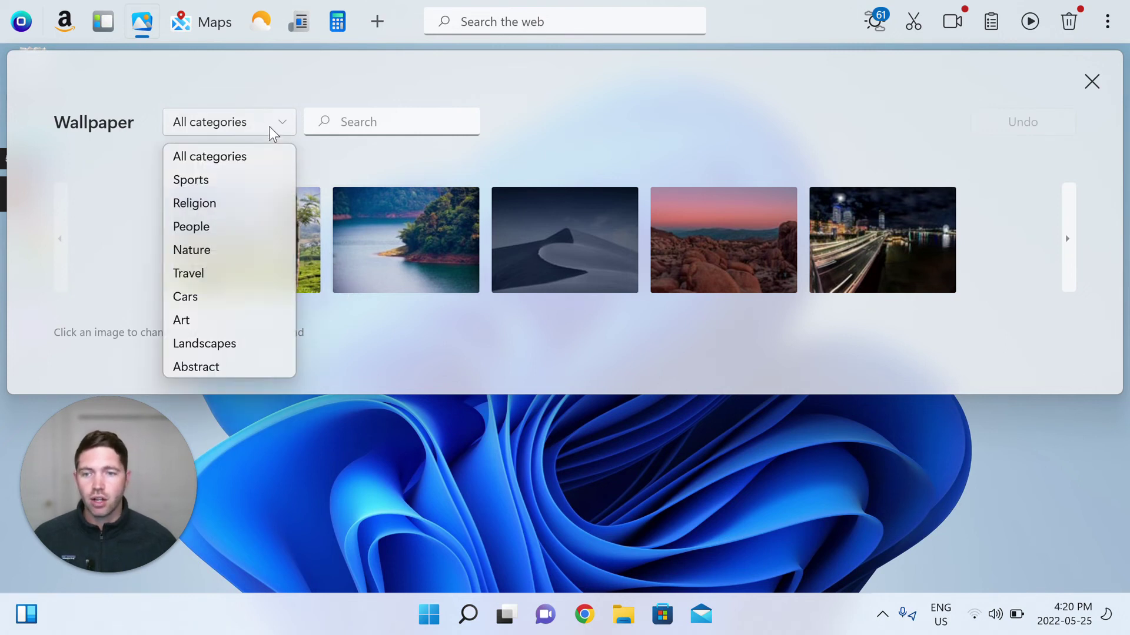
{"action": "left_click", "coordinate": [215, 184]}
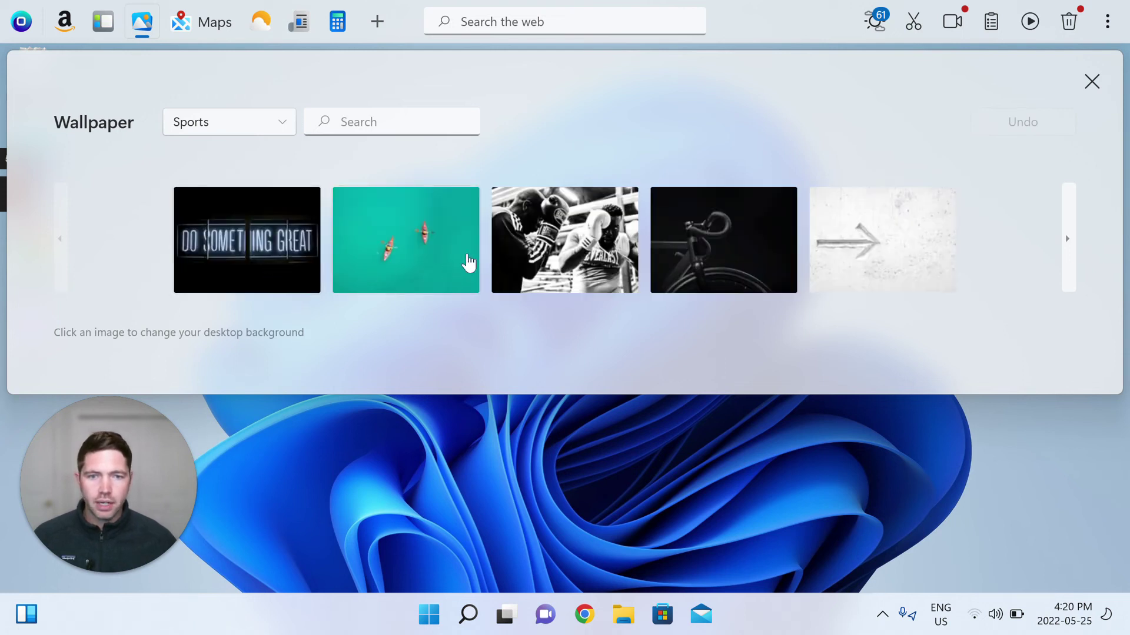
{"action": "left_click", "coordinate": [568, 255]}
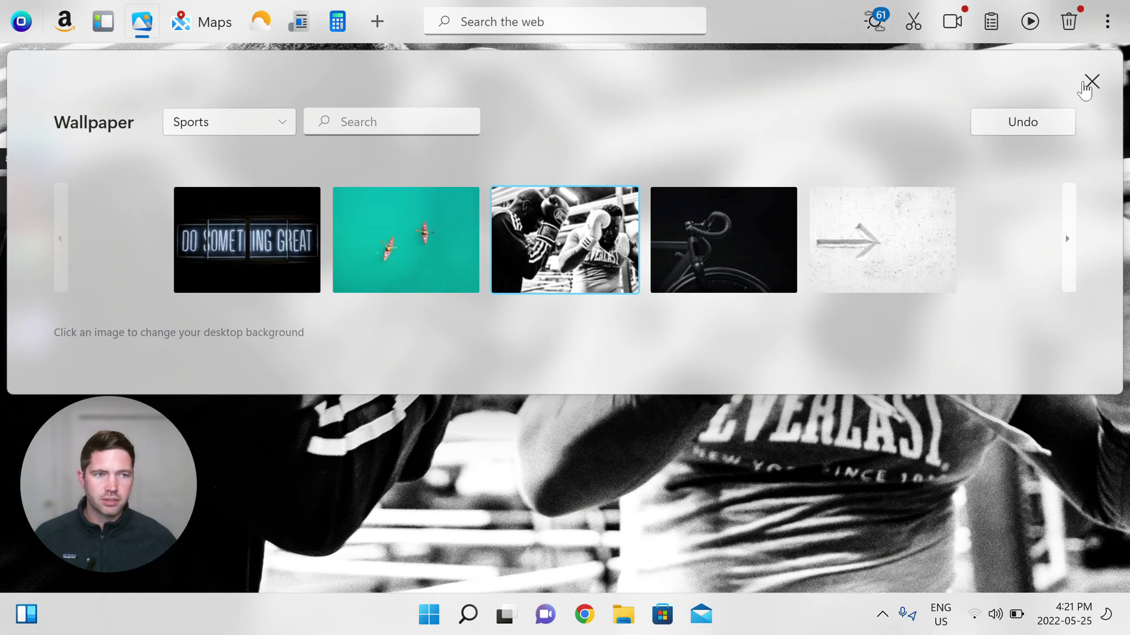
{"action": "left_click", "coordinate": [1090, 83]}
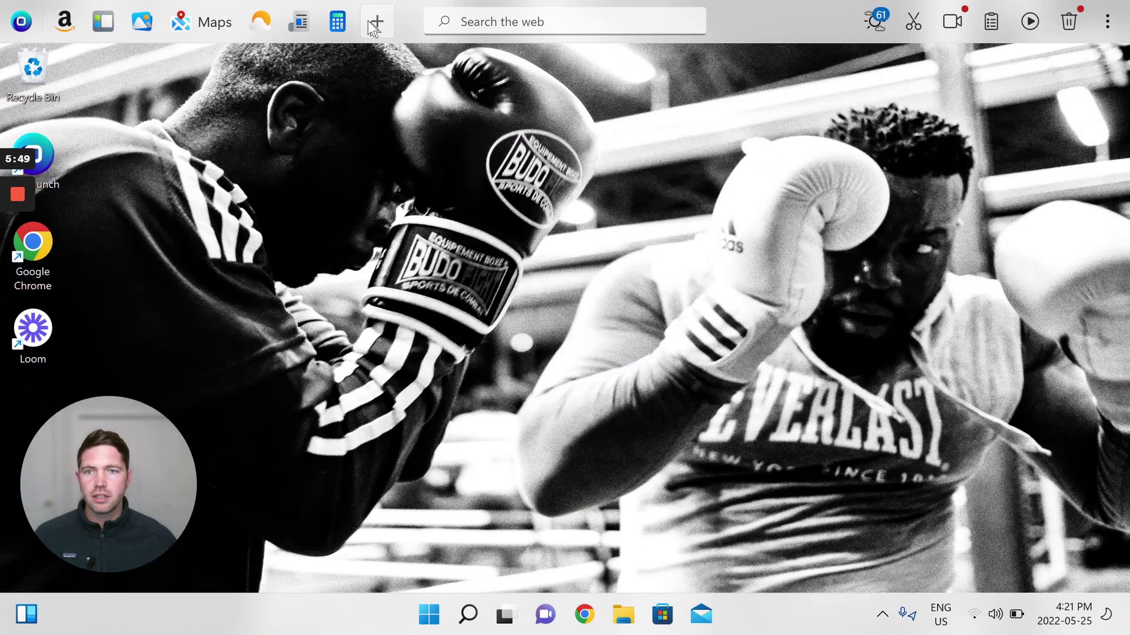
Revert the desktop background to the previous wallpaper and close the picker.
{"action": "left_click", "coordinate": [131, 23]}
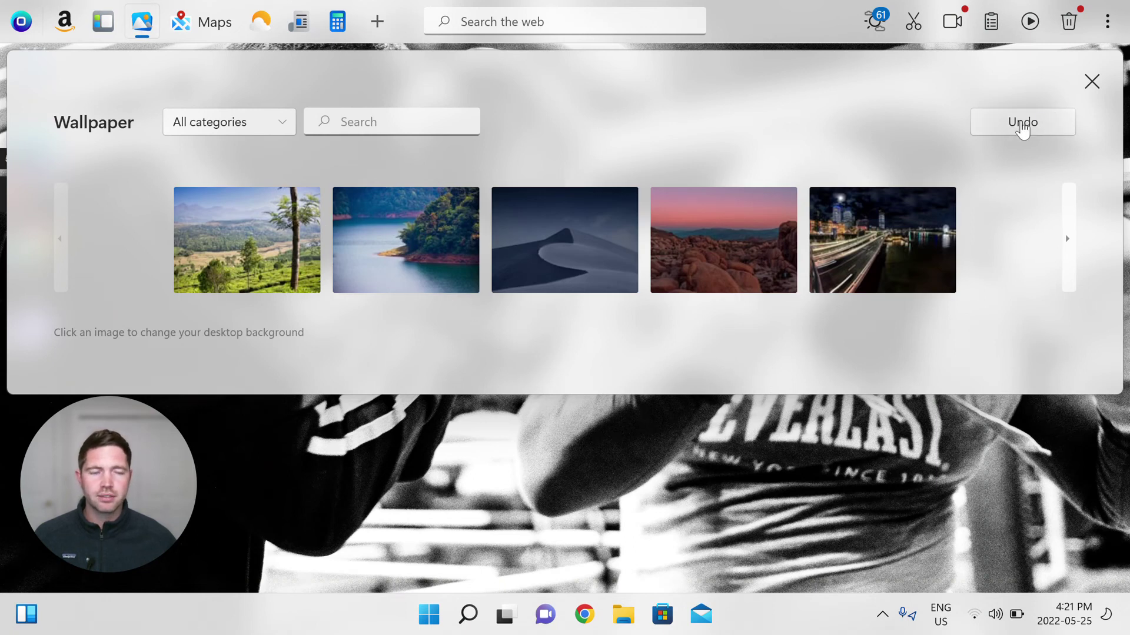
{"action": "left_click", "coordinate": [1023, 125]}
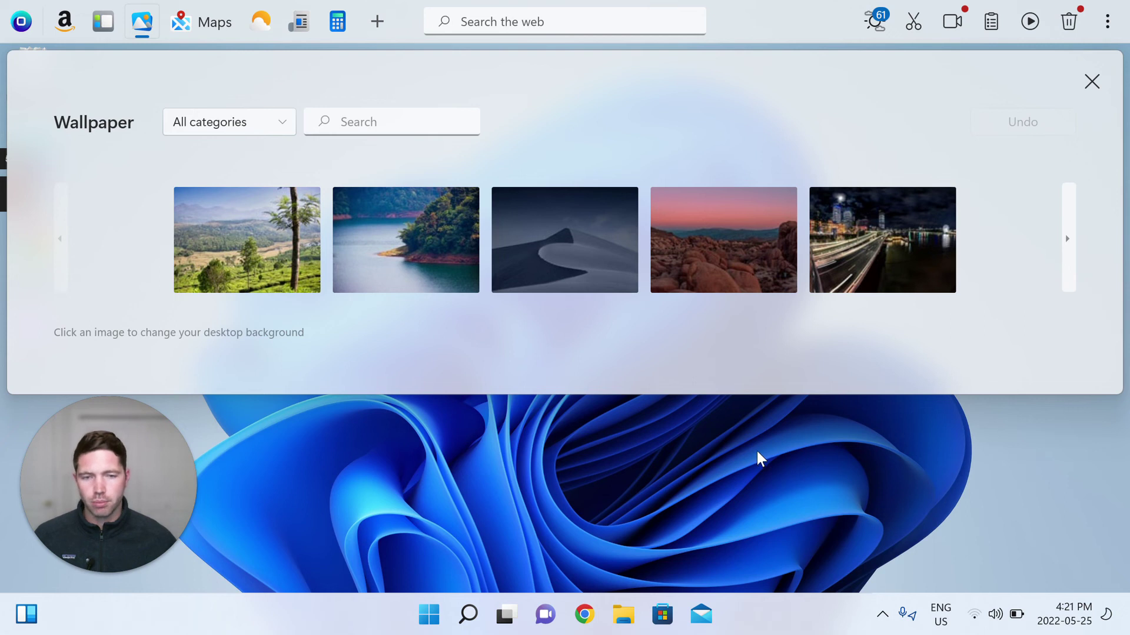
{"action": "left_click", "coordinate": [586, 478]}
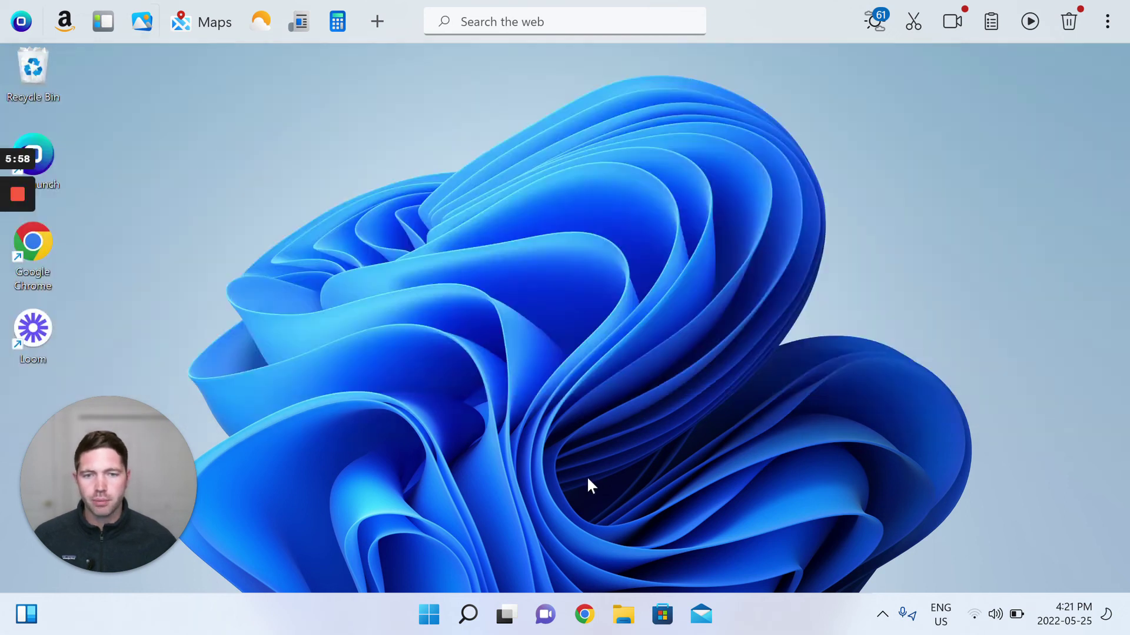
In Maps, enter New York as the start and Seattle as the destination, and get directions.
{"action": "left_click", "coordinate": [200, 26]}
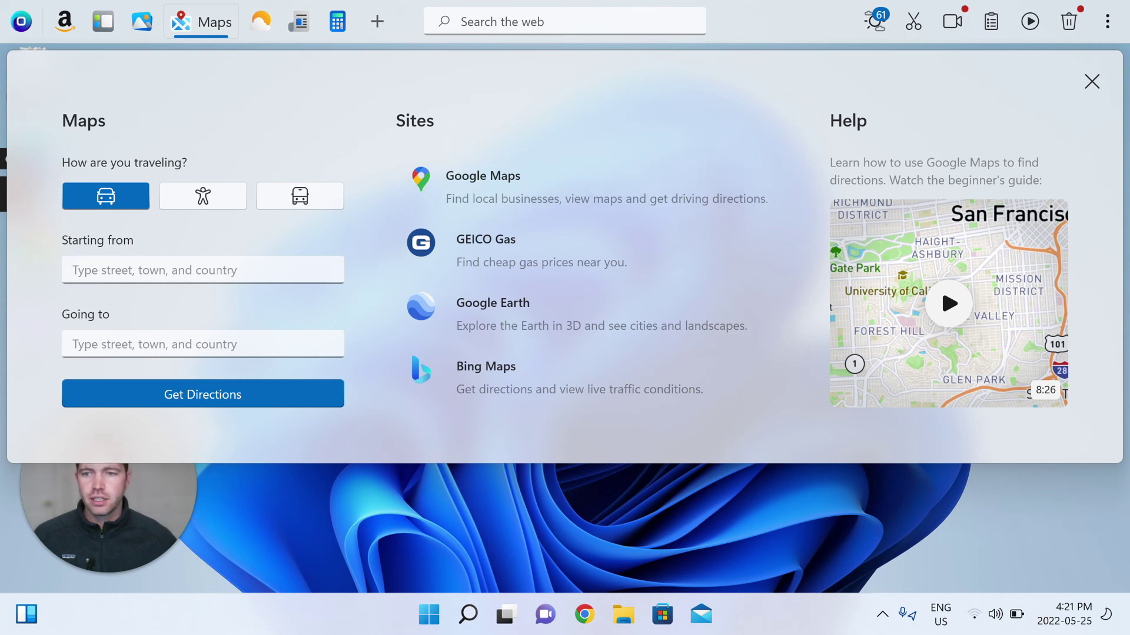
{"action": "left_click", "coordinate": [218, 270]}
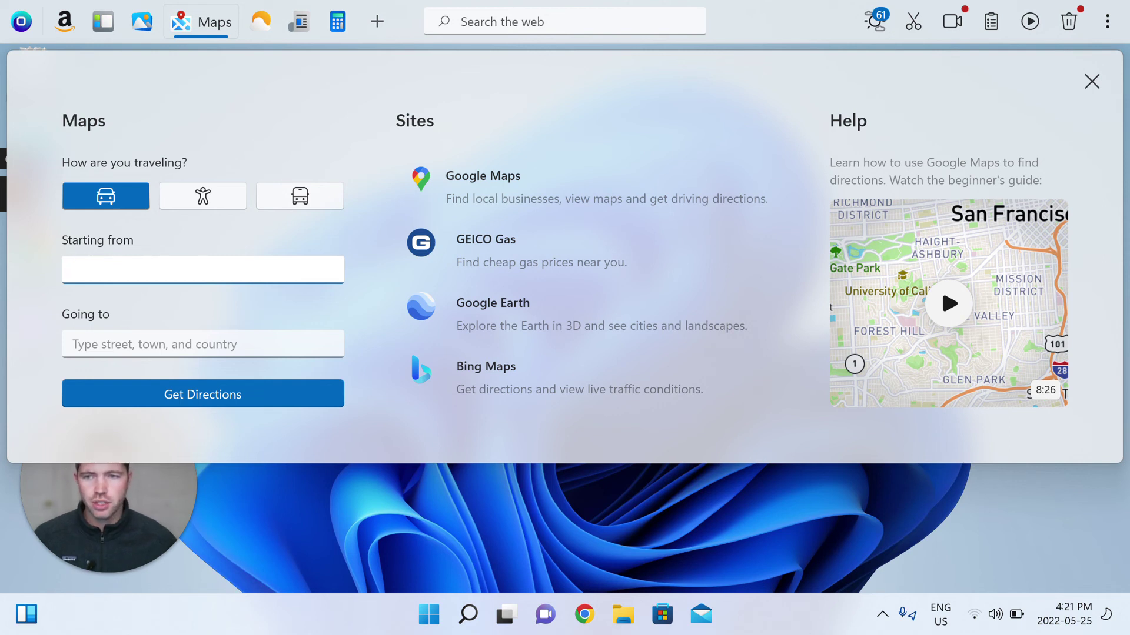
{"action": "type", "text": "New York"}
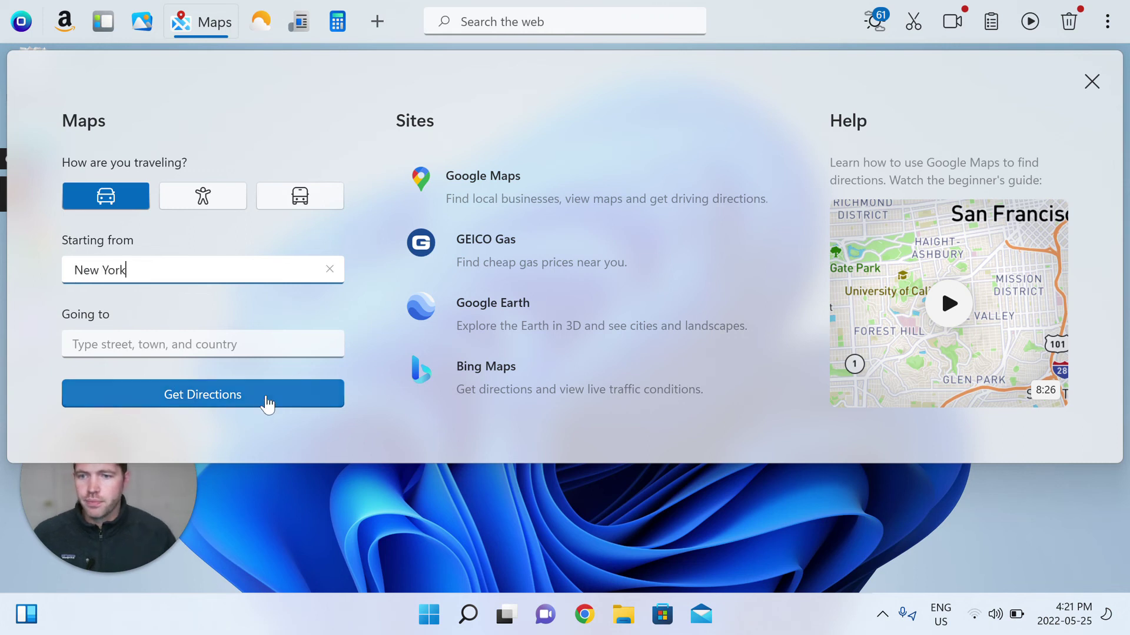
{"action": "left_click", "coordinate": [259, 346]}
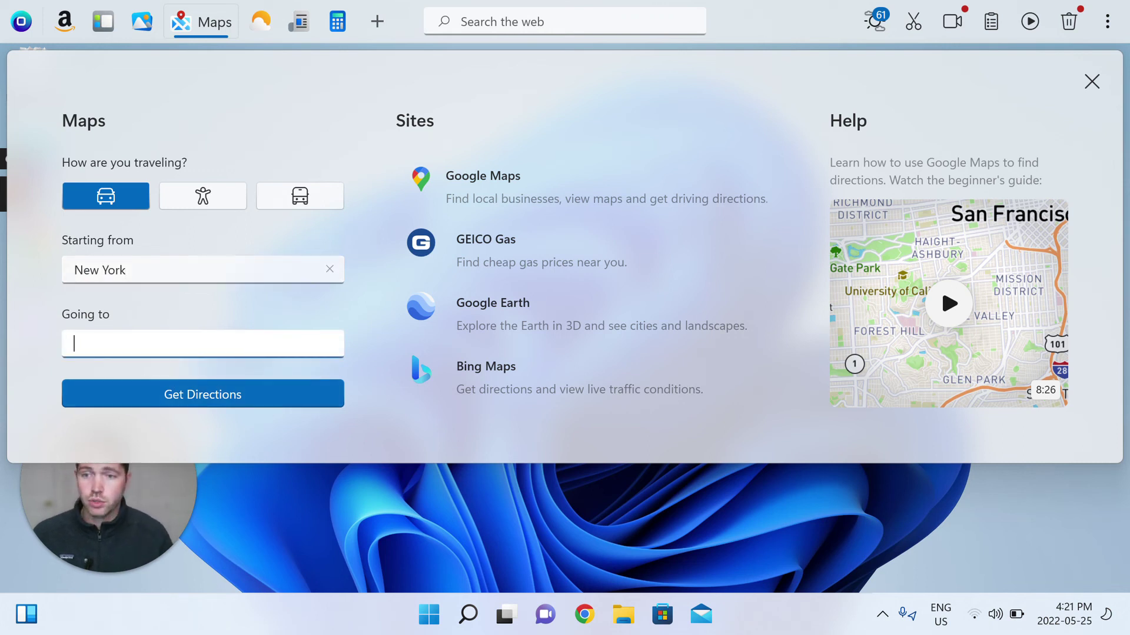
{"action": "type", "text": "Seatt;e"}
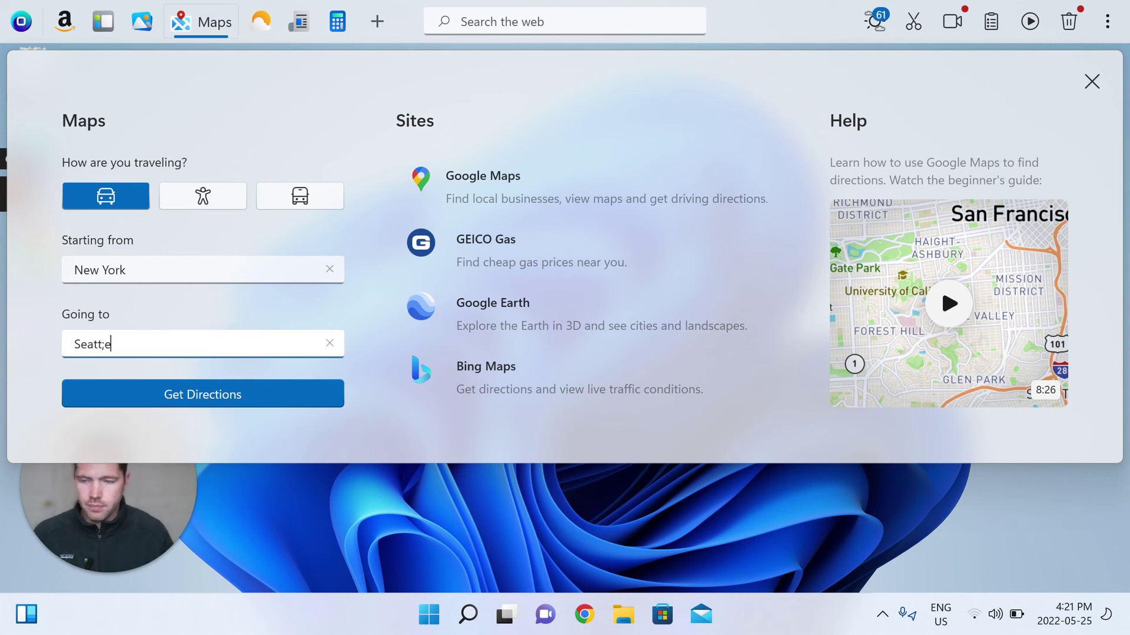
{"action": "key", "text": "BackSpace"}
{"action": "key", "text": "BackSpace"}
{"action": "type", "text": "le"}
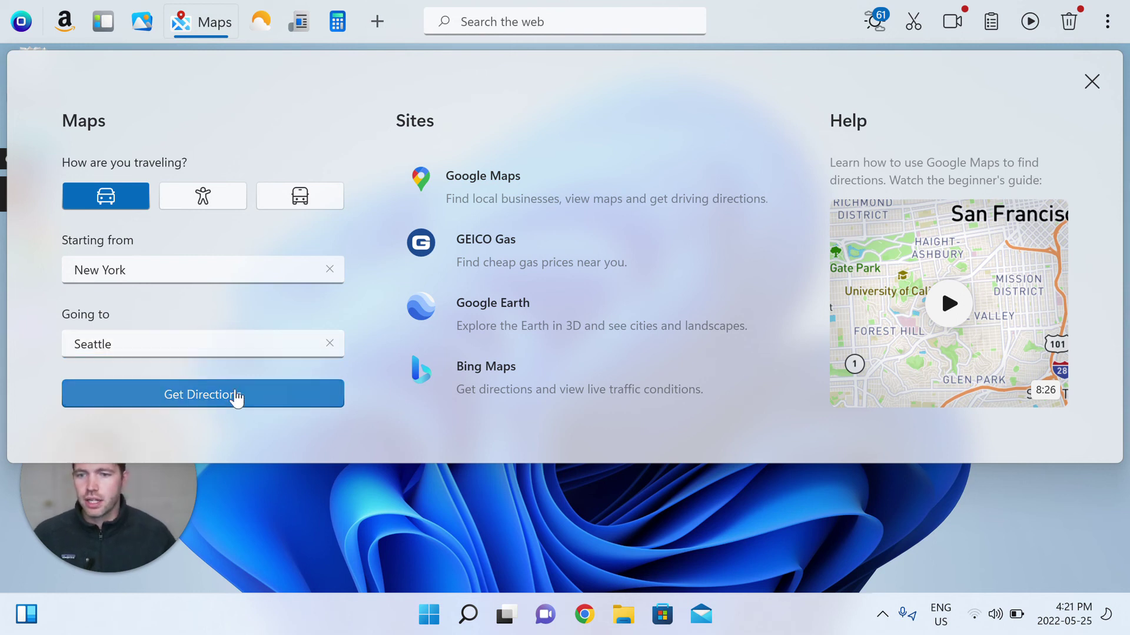
{"action": "left_click", "coordinate": [219, 392]}
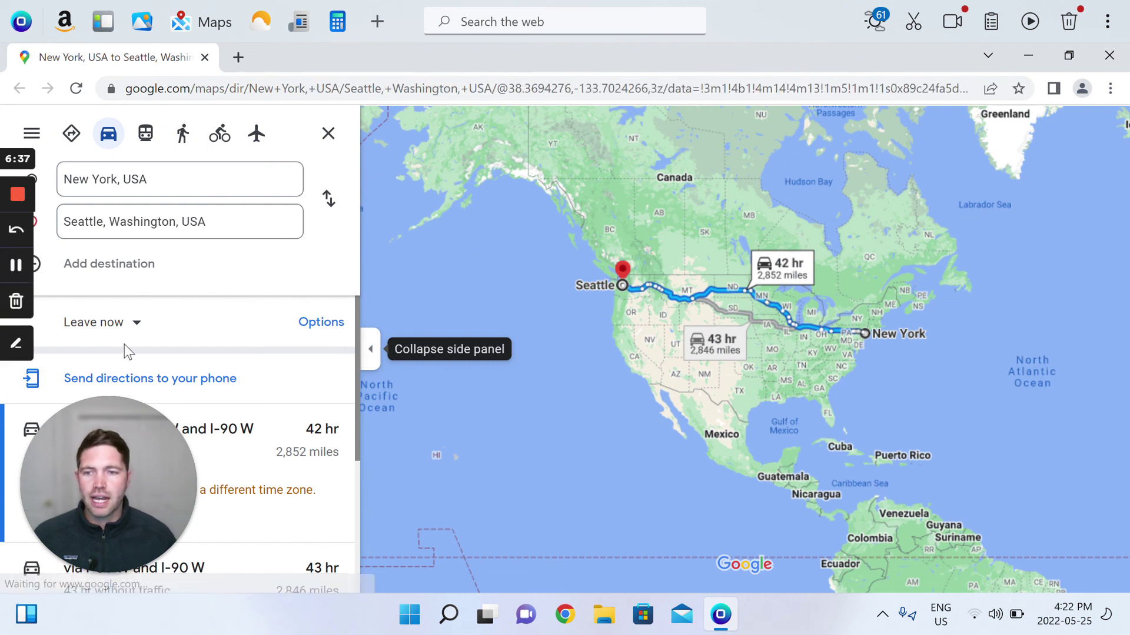
Scroll the directions panel to see the alternate route via I-80 W and I-90 W (43 hr, 2,846 miles).
{"action": "scroll", "coordinate": [194, 324], "scroll_direction": "down", "scroll_amount": 3}
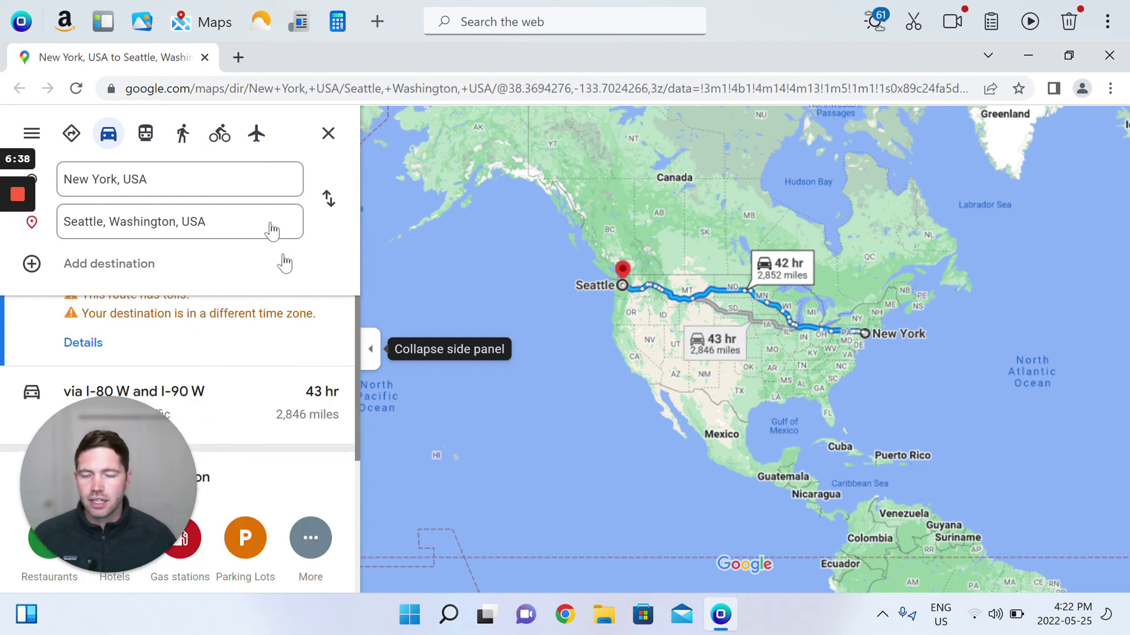
View the Weather forecast, the News headlines and their General category list, and the Calculator, then close it.
{"action": "left_click", "coordinate": [259, 29]}
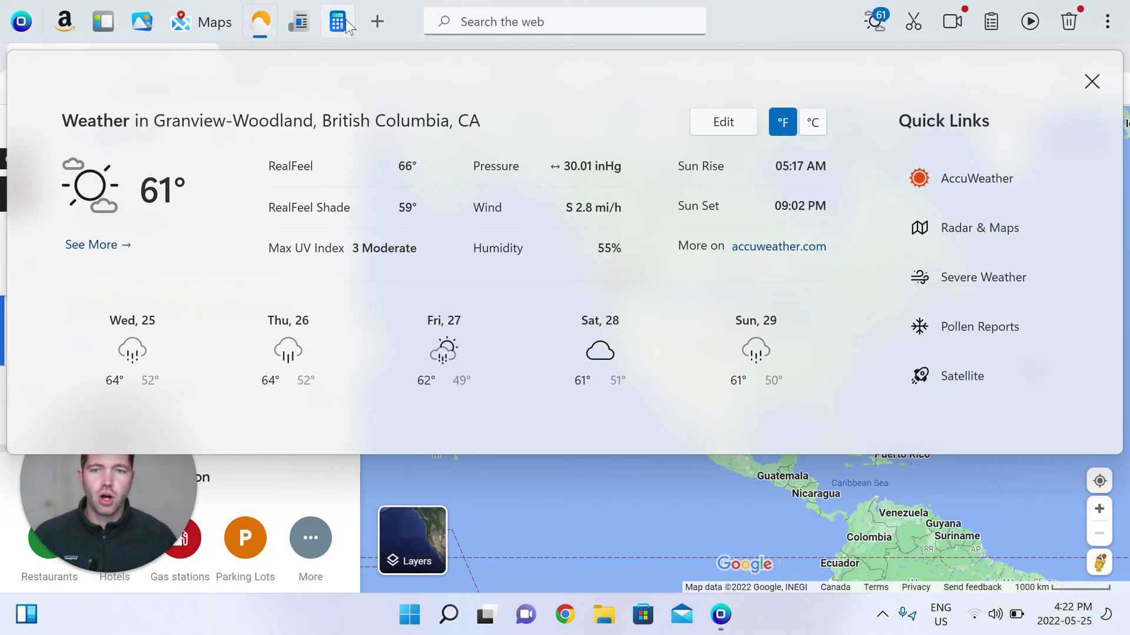
{"action": "left_click", "coordinate": [304, 27]}
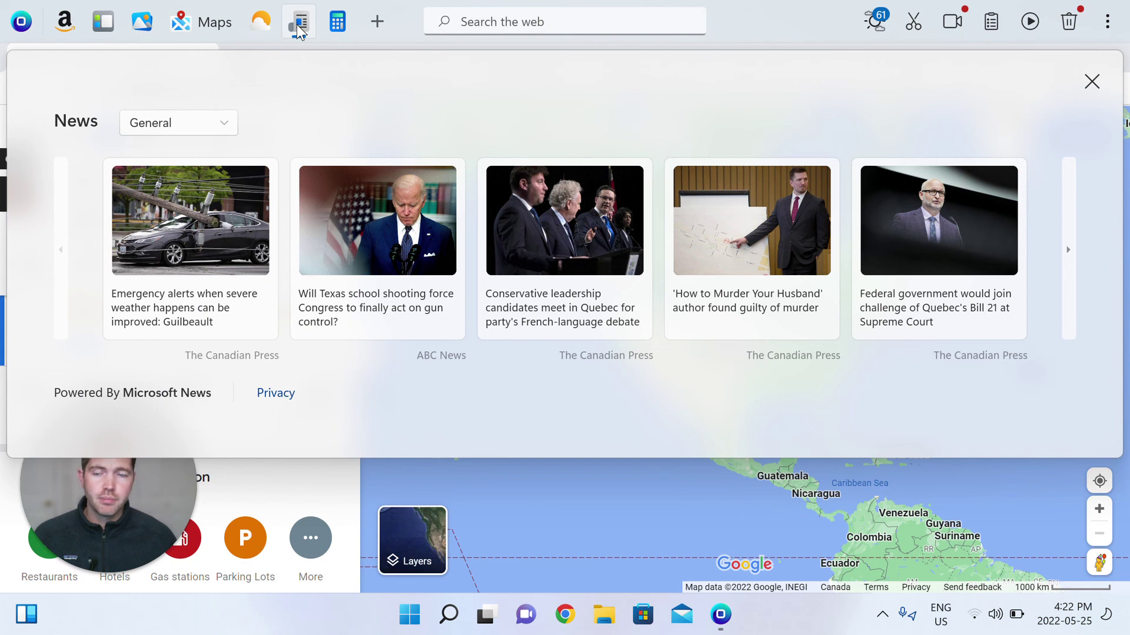
{"action": "left_click", "coordinate": [200, 126]}
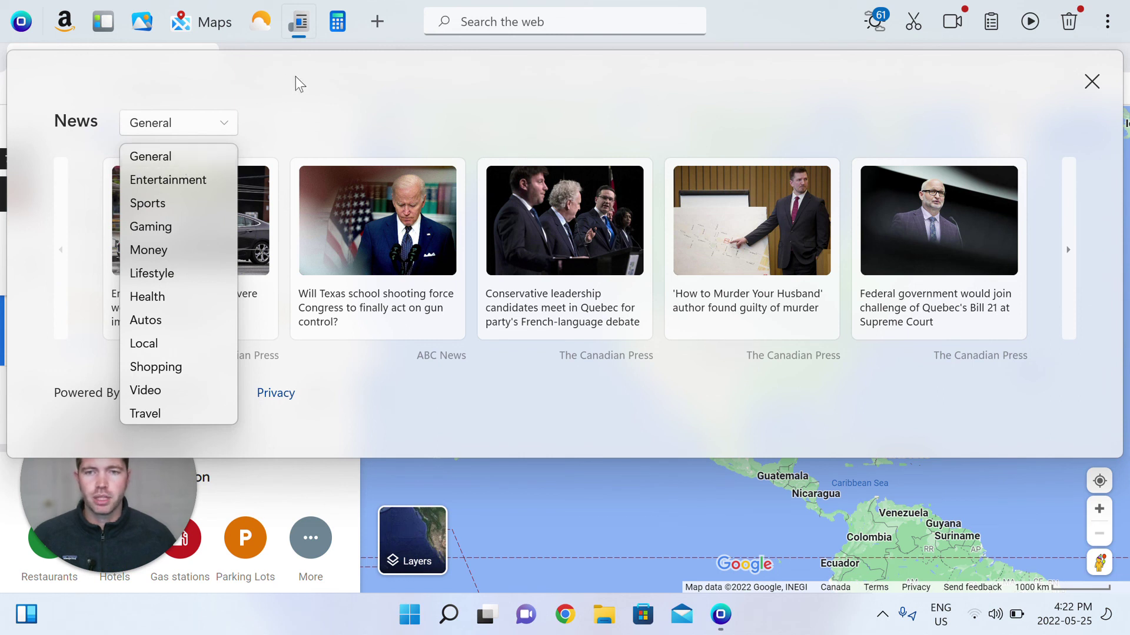
{"action": "left_click", "coordinate": [296, 122]}
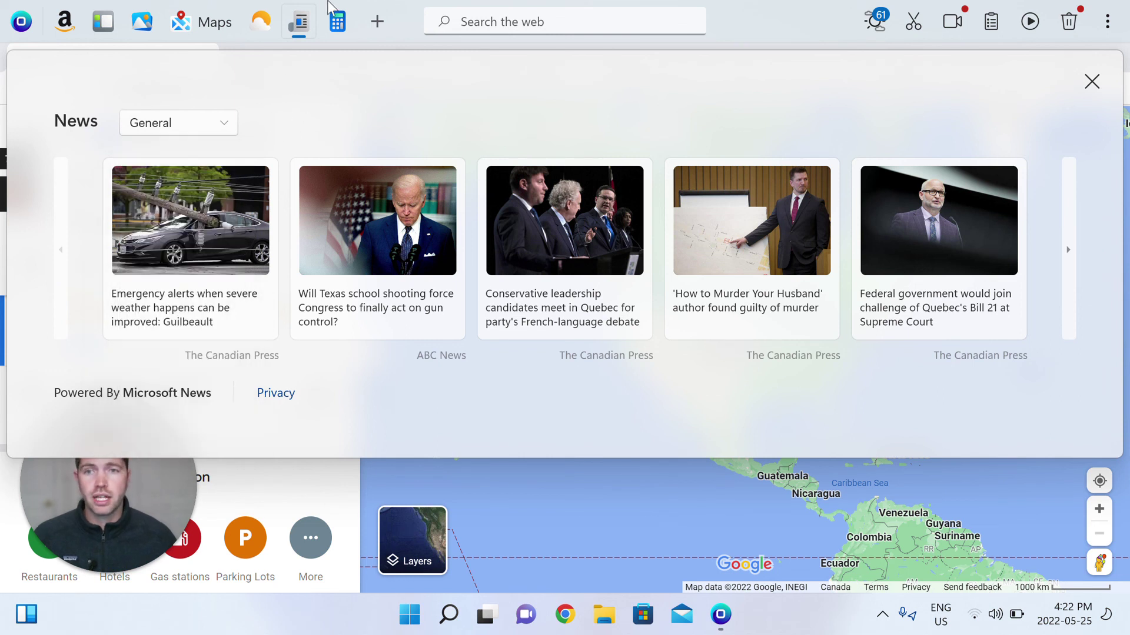
{"action": "left_click", "coordinate": [340, 26]}
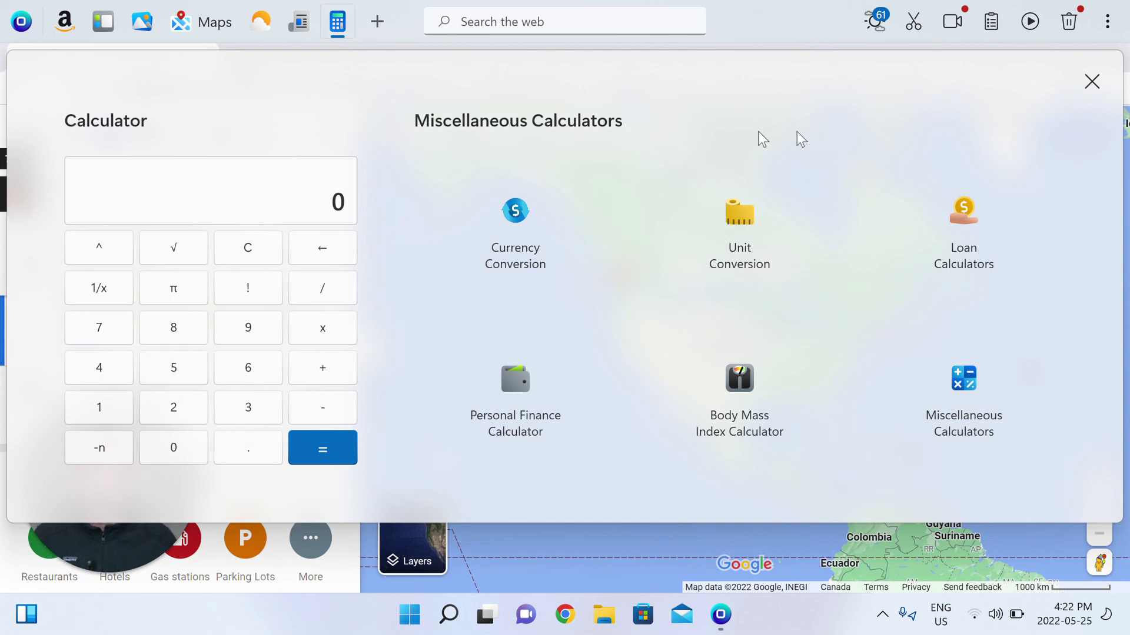
{"action": "left_click", "coordinate": [1091, 81]}
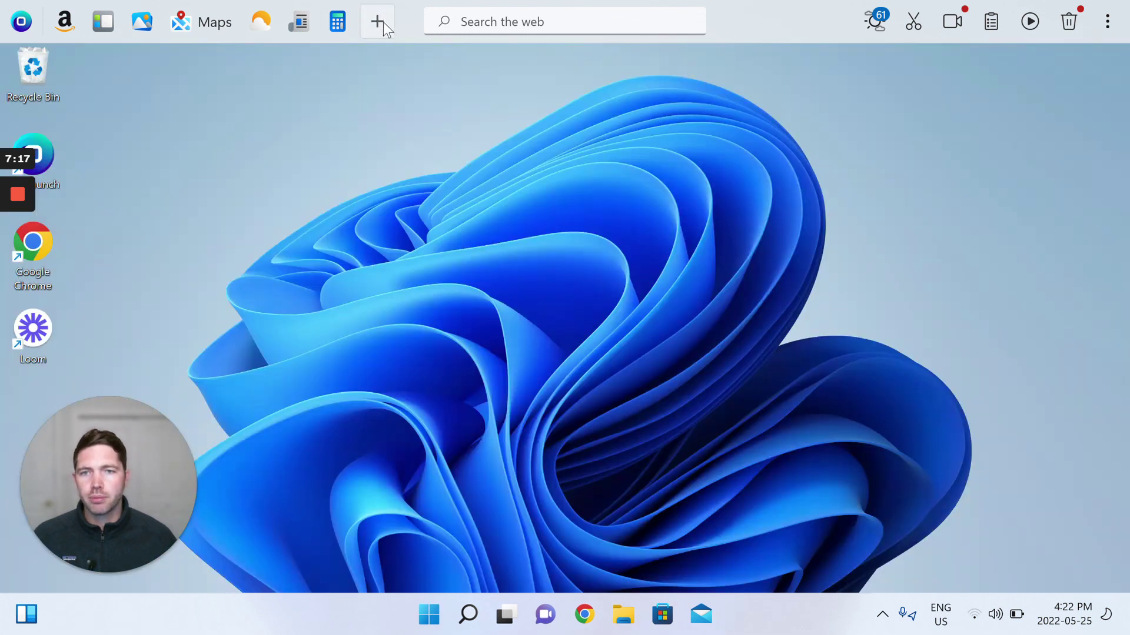
{"action": "left_click", "coordinate": [383, 22]}
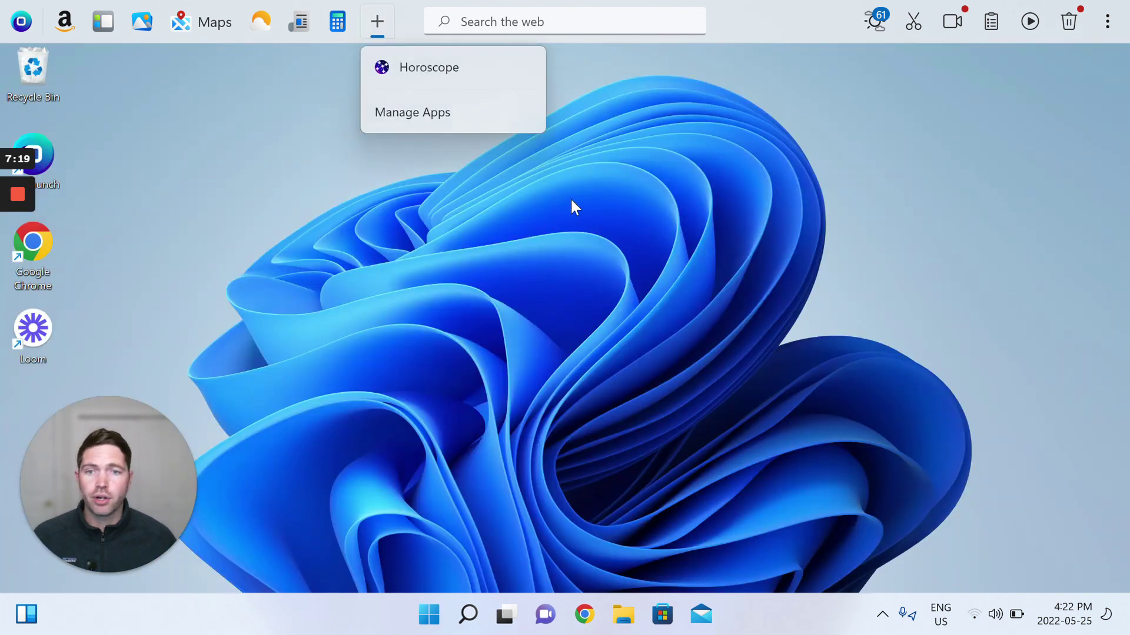
{"action": "left_click", "coordinate": [440, 110]}
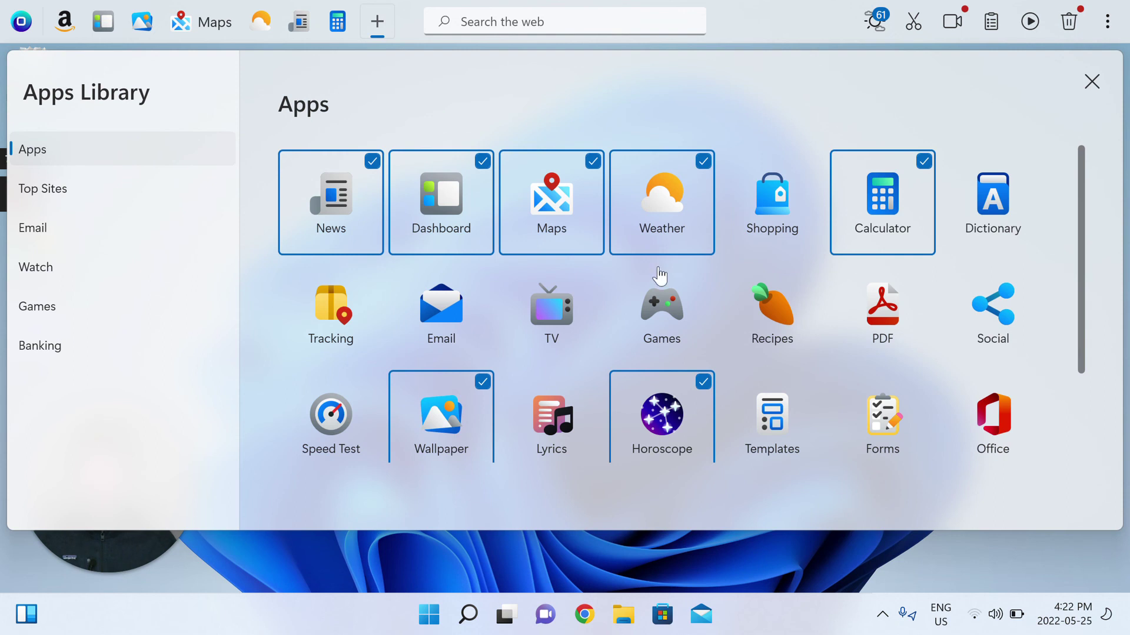
{"action": "scroll", "coordinate": [660, 277], "scroll_direction": "down", "scroll_amount": 1}
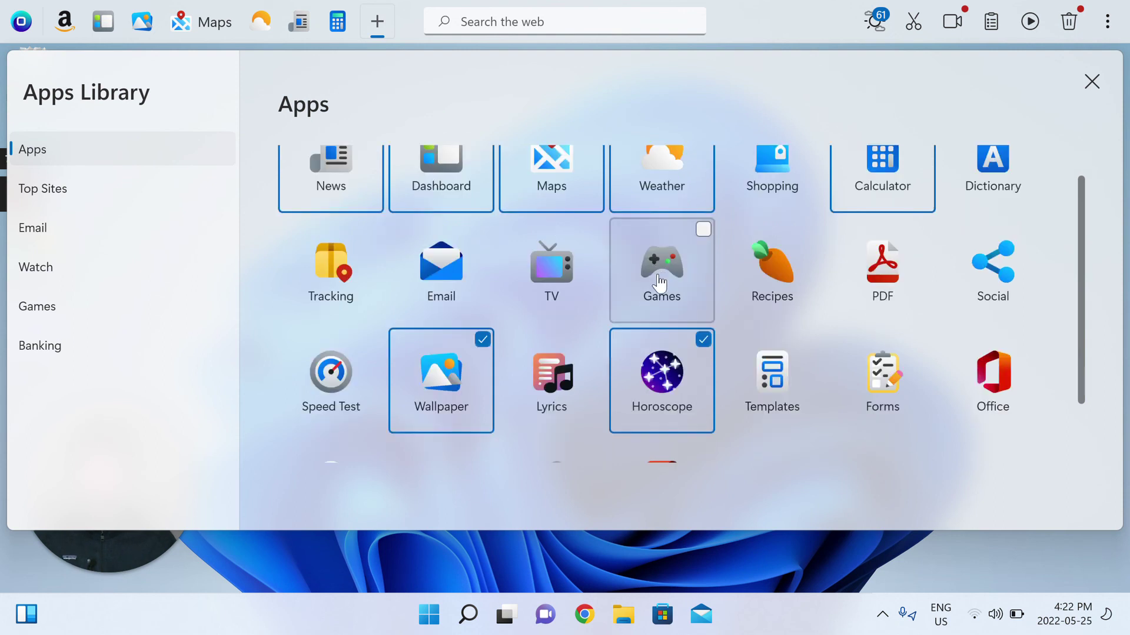
{"action": "scroll", "coordinate": [660, 284], "scroll_direction": "up", "scroll_amount": 1}
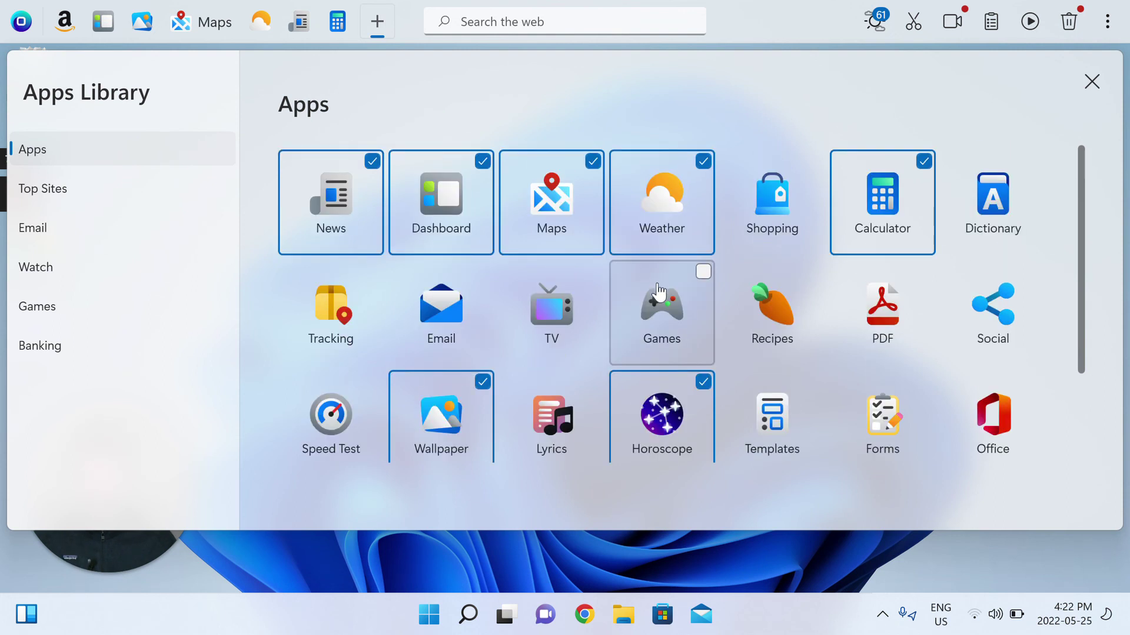
{"action": "scroll", "coordinate": [659, 291], "scroll_direction": "down", "scroll_amount": 1}
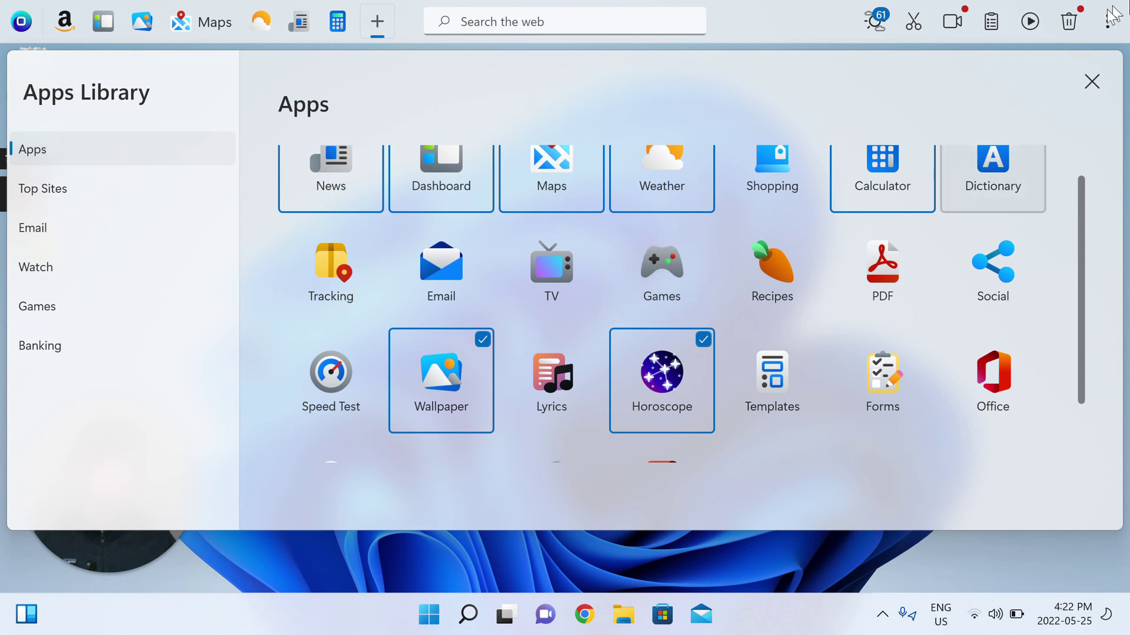
{"action": "left_click", "coordinate": [1090, 82]}
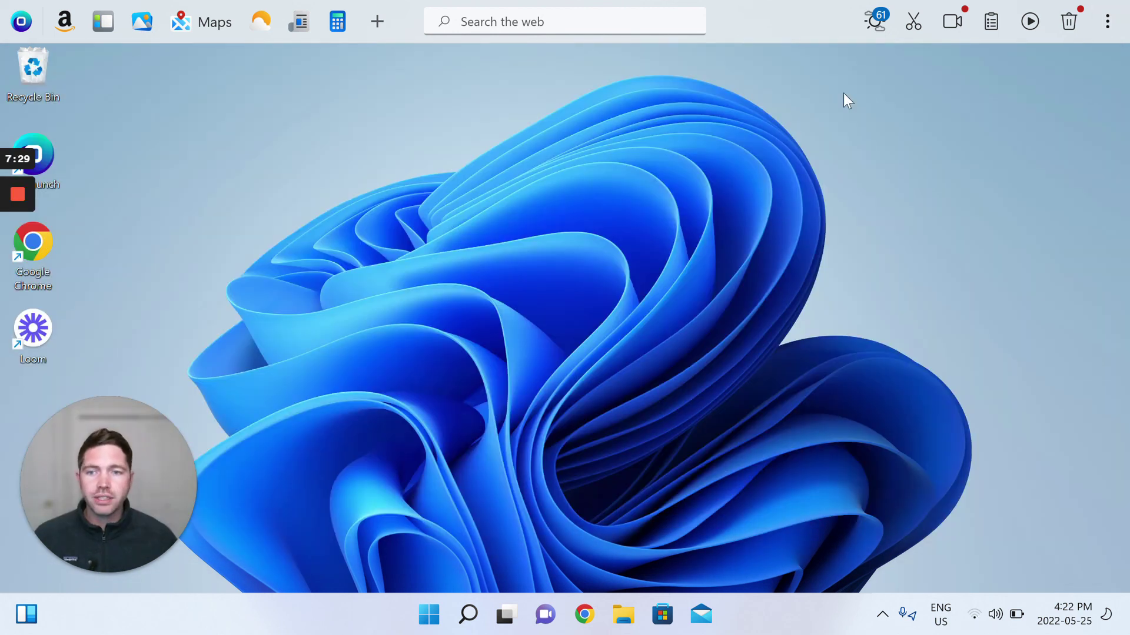